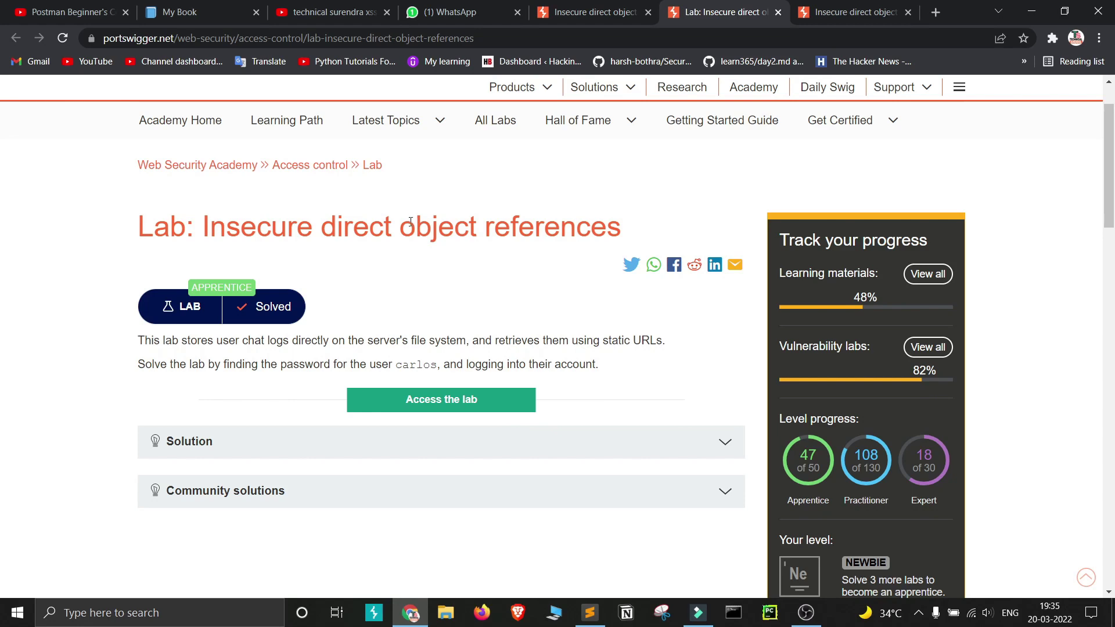
# Read the lab's title and the description of how chat logs are stored and retrieved
pyautogui.tripleClick(427, 240)
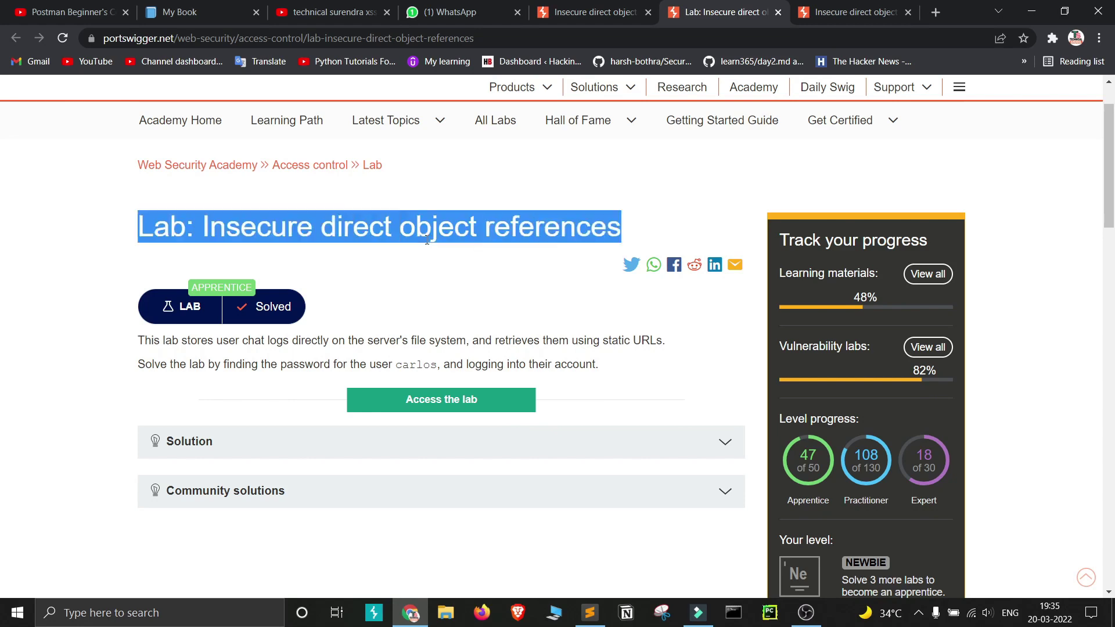
pyautogui.click(427, 240)
pyautogui.scroll(2, 428, 239)
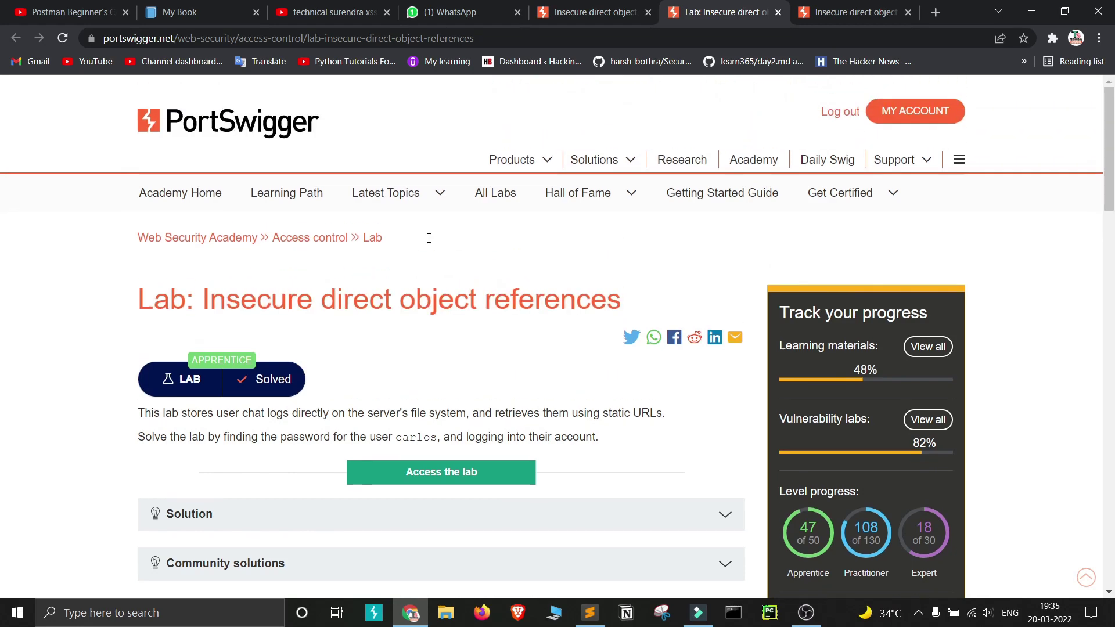
pyautogui.scroll(-1, 438, 301)
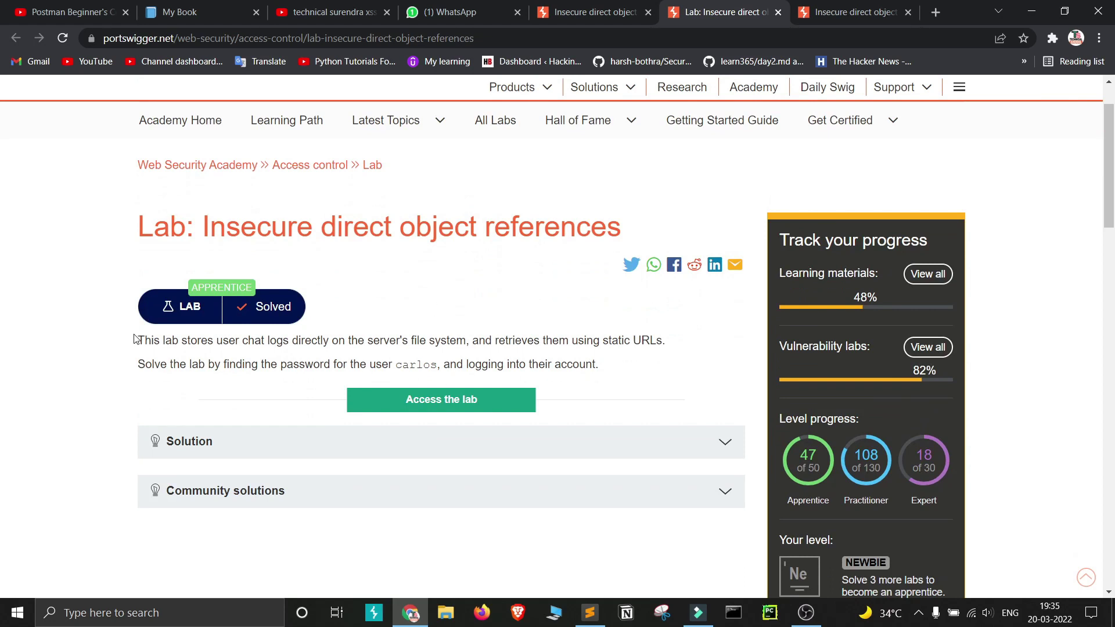
pyautogui.moveTo(131, 348); pyautogui.dragTo(294, 347)
pyautogui.doubleClick(357, 342)
pyautogui.click(308, 346)
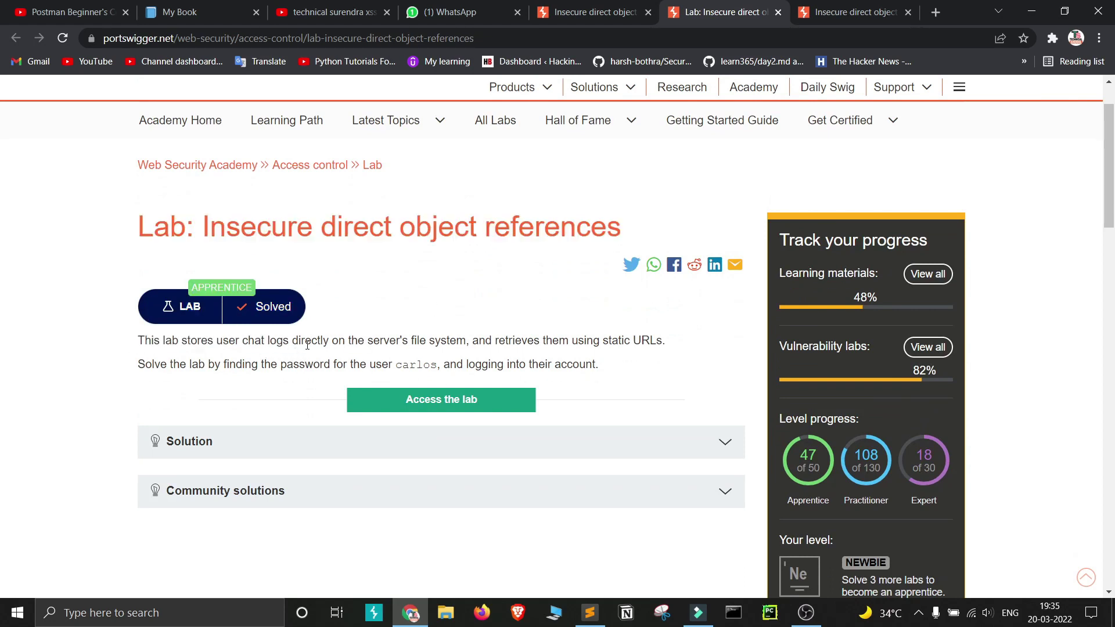
pyautogui.doubleClick(433, 341)
pyautogui.click(575, 344)
pyautogui.doubleClick(581, 343)
pyautogui.click(553, 343)
# Read the lab's task about finding the target user's password and logging into their account
pyautogui.moveTo(118, 374); pyautogui.dragTo(236, 365)
pyautogui.doubleClick(342, 361)
pyautogui.click(427, 367)
pyautogui.tripleClick(423, 366)
pyautogui.click(425, 365)
pyautogui.doubleClick(427, 365)
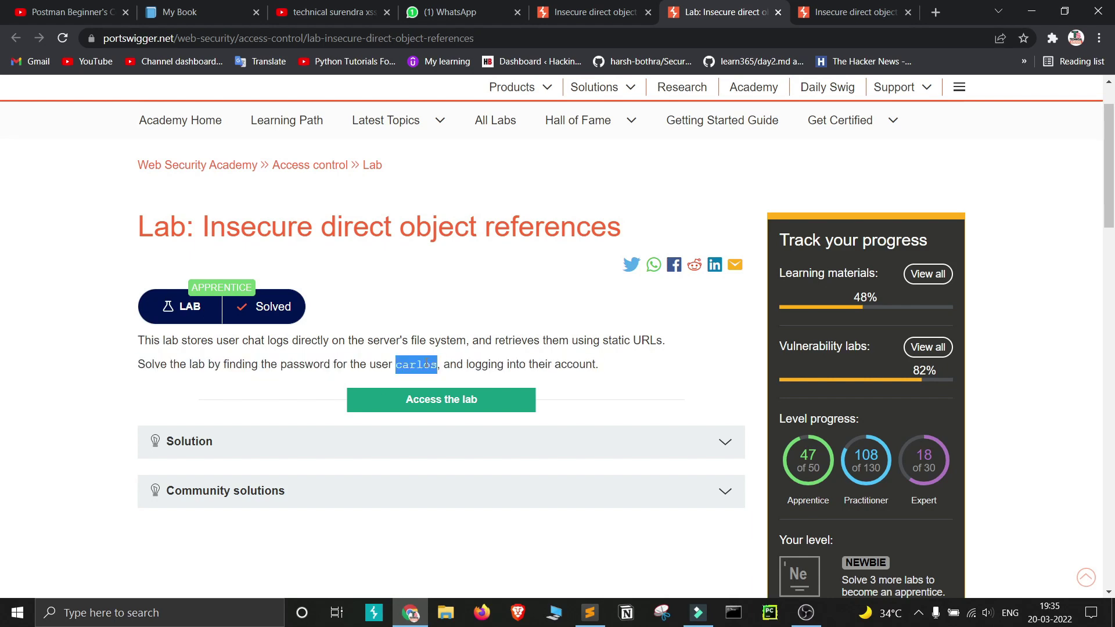
pyautogui.click(490, 360)
pyautogui.scroll(2, 572, 336)
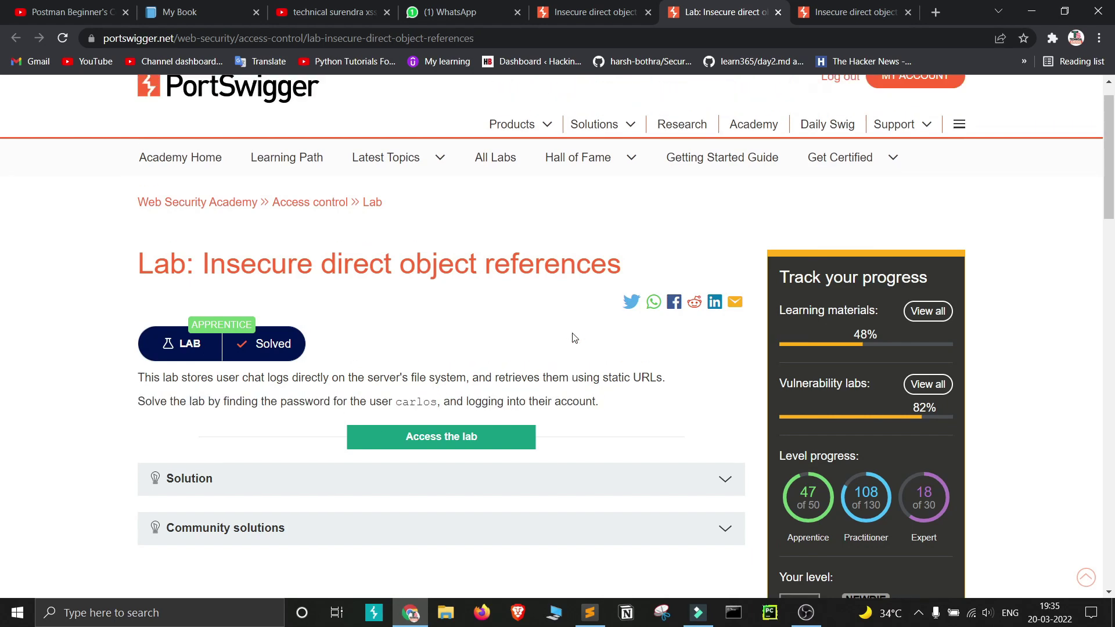
pyautogui.scroll(-2, 563, 349)
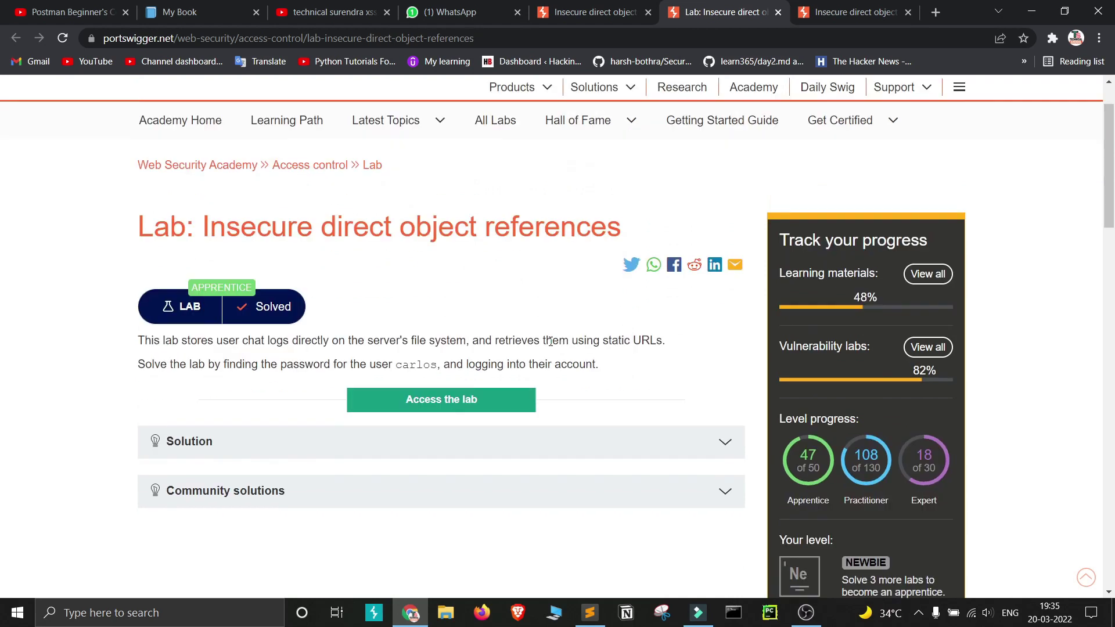
pyautogui.scroll(1, 544, 343)
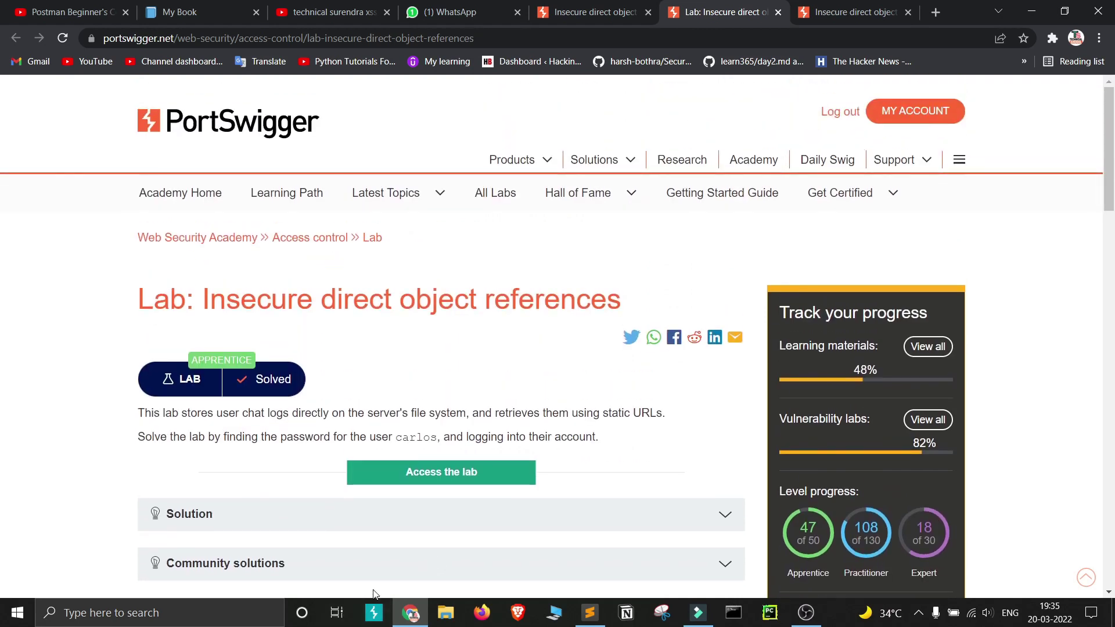
# Launch Burp Suite and open the Live chat page of the running lab in the browser
pyautogui.click(380, 620)
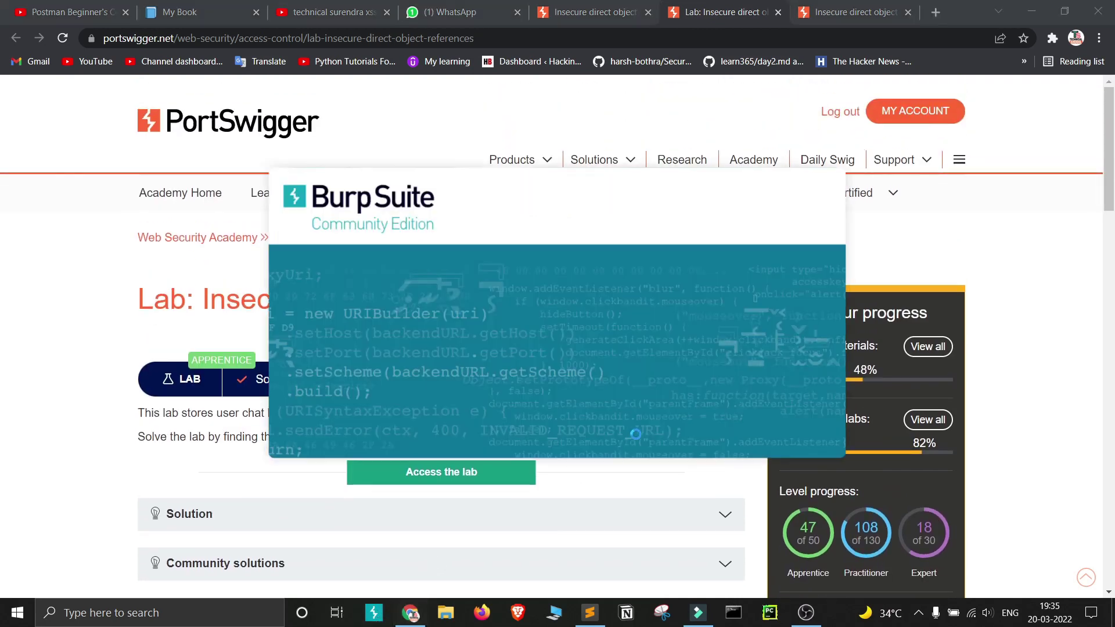
pyautogui.moveTo(571, 266); pyautogui.dragTo(590, 304)
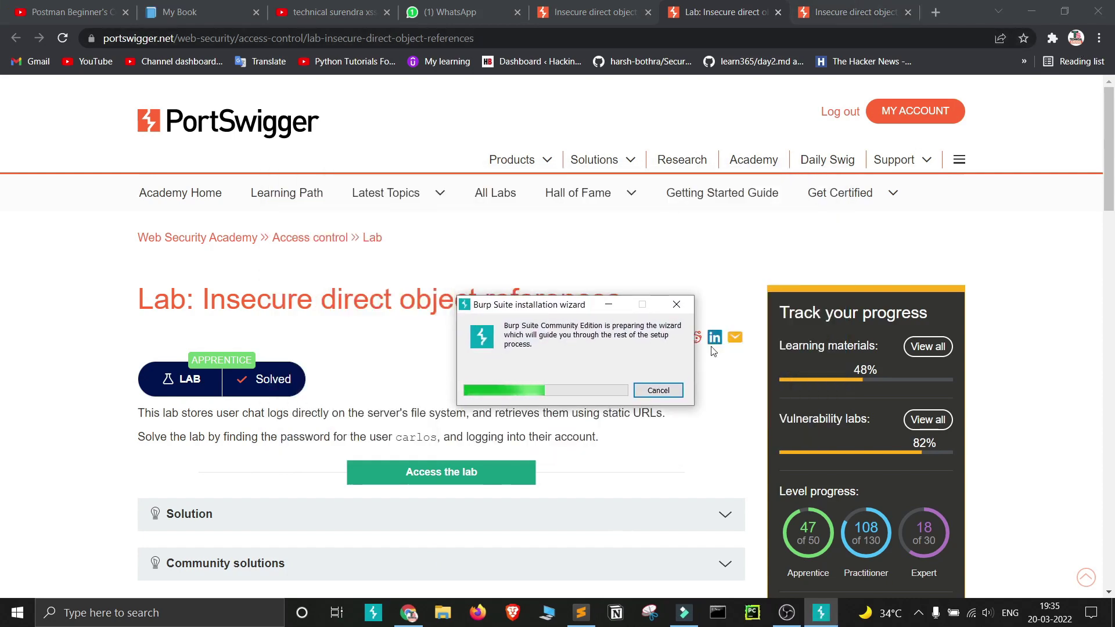
pyautogui.click(870, 6)
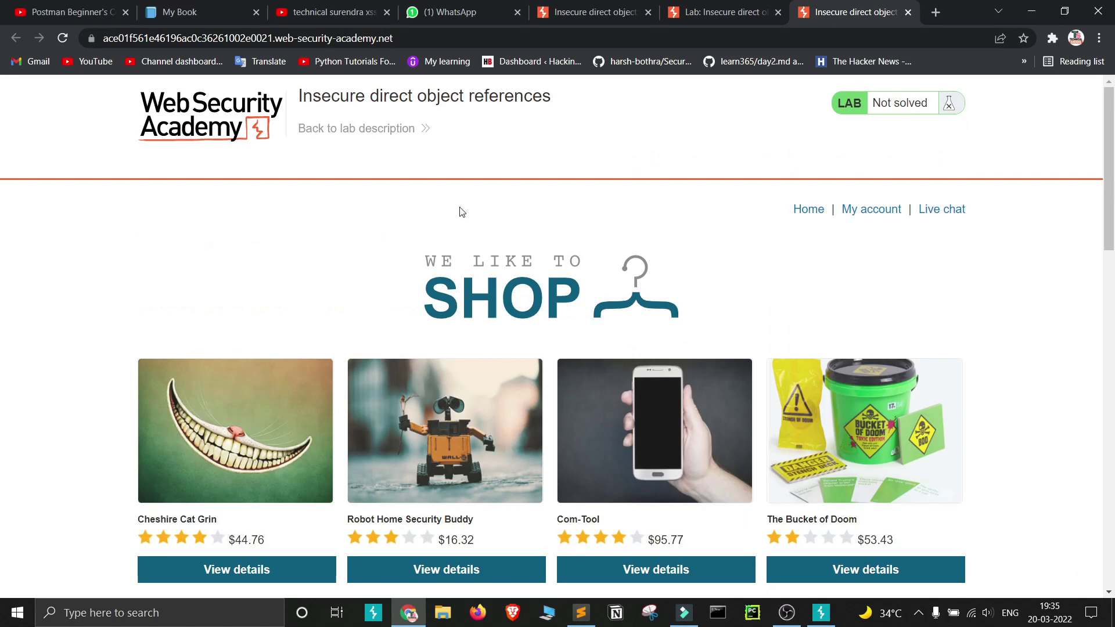
pyautogui.click(956, 214)
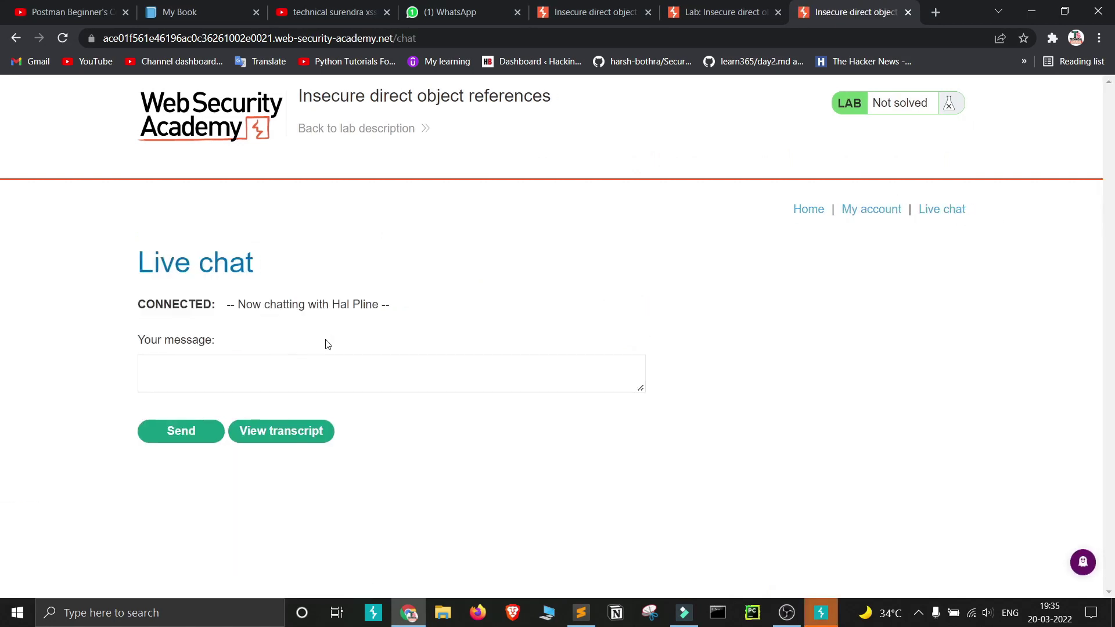
# Send a first name as the opening live chat message and read the agent's reply
pyautogui.click(317, 374)
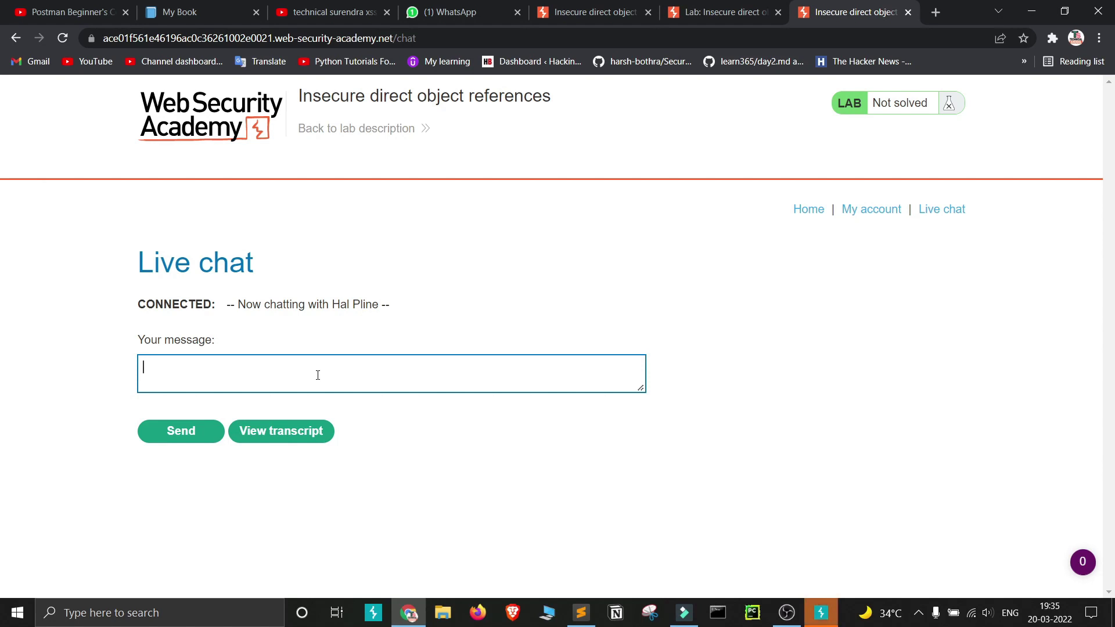
pyautogui.write('surendra')
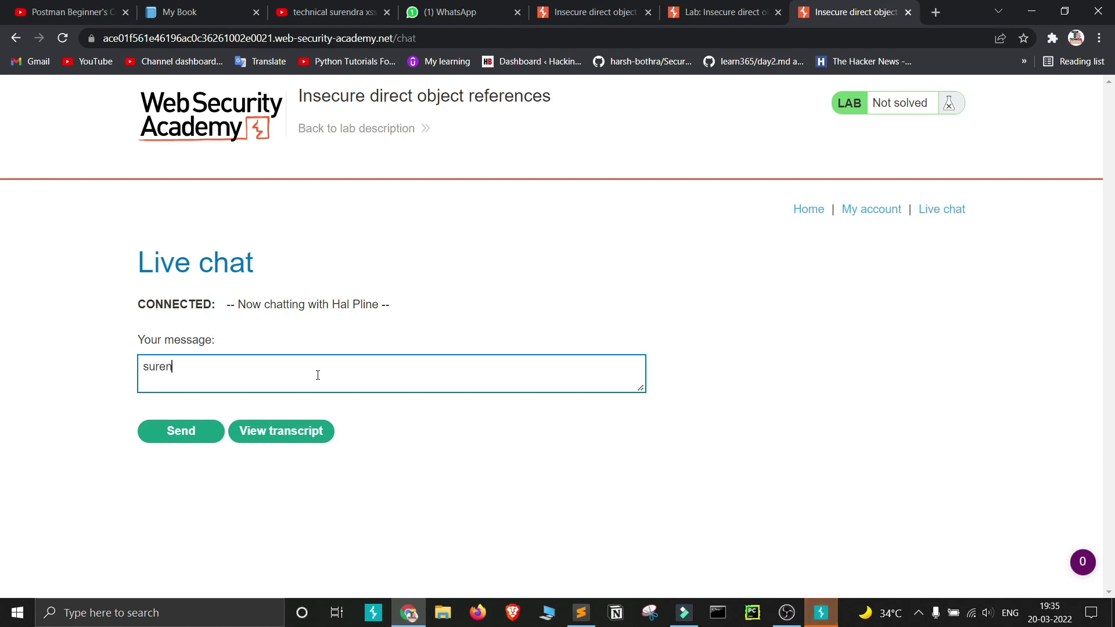
pyautogui.press('Return')
pyautogui.click(180, 430)
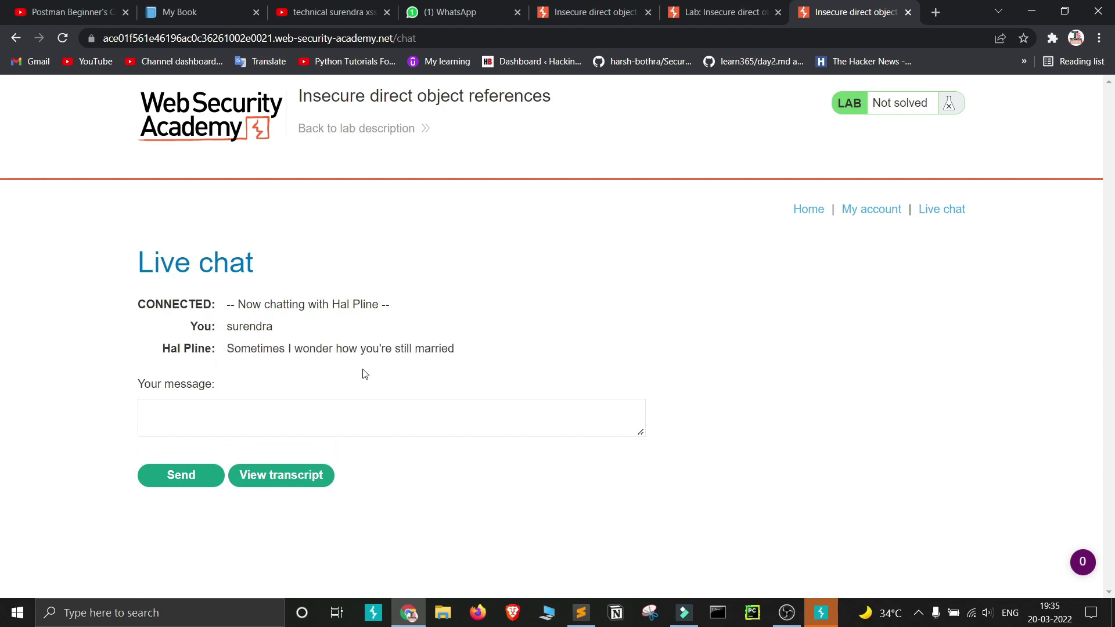
pyautogui.moveTo(245, 344); pyautogui.dragTo(383, 365)
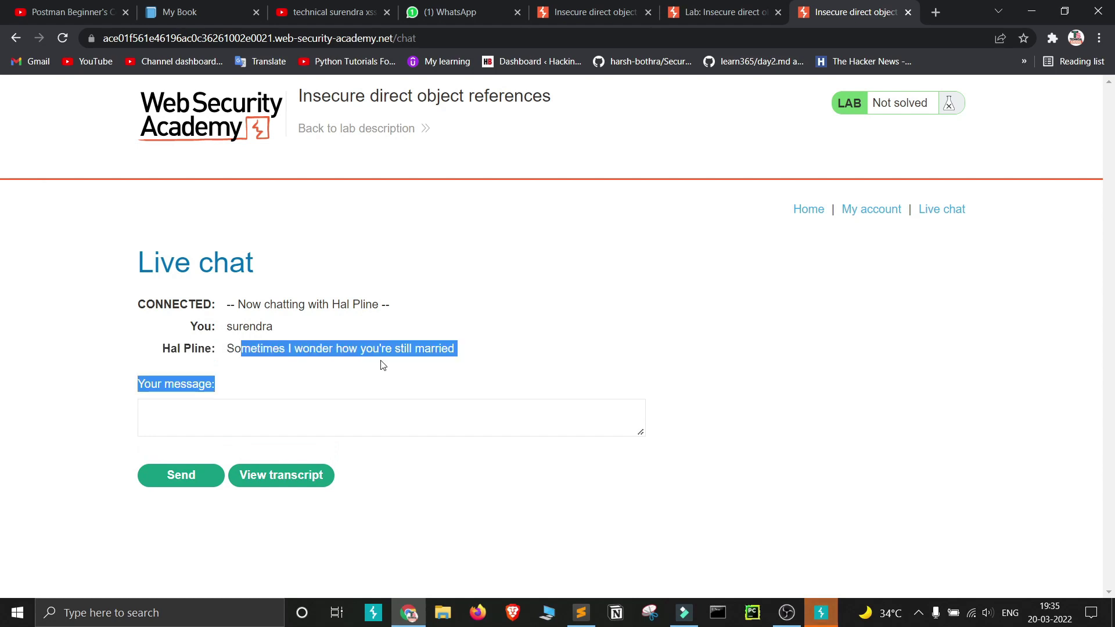
pyautogui.click(413, 349)
# Check on Burp Suite's startup and send the message "hy" in the live chat
pyautogui.click(404, 403)
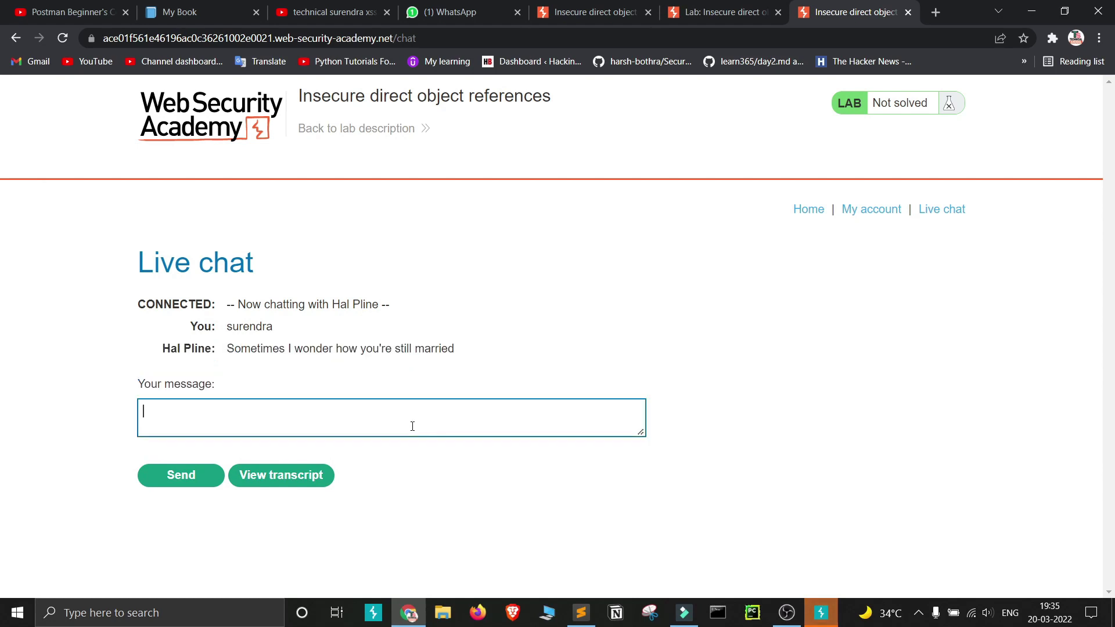
pyautogui.click(824, 616)
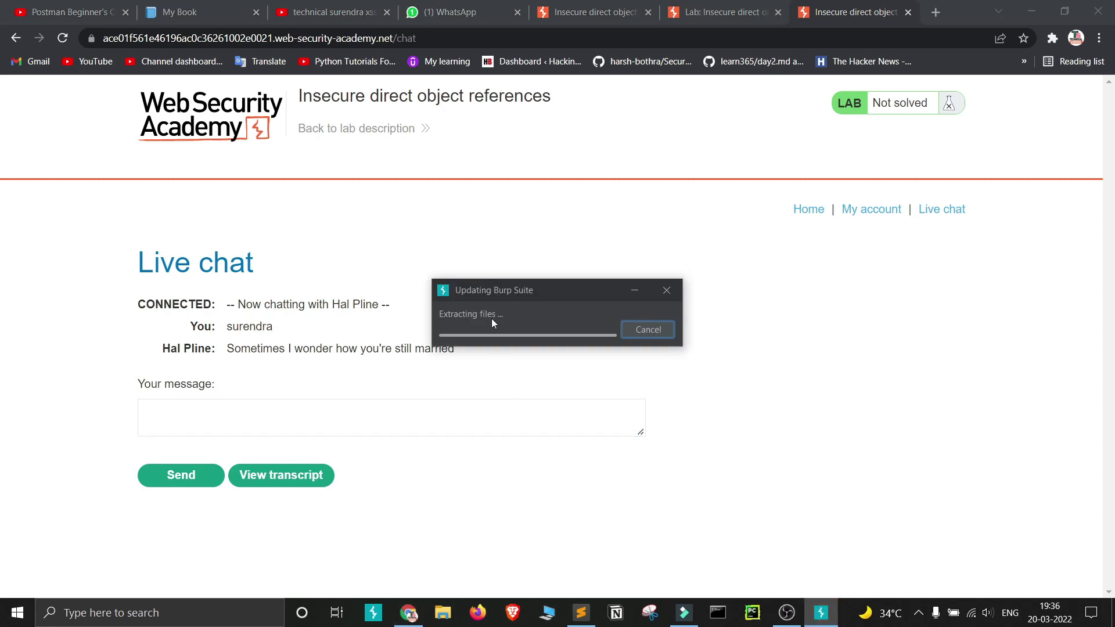
pyautogui.click(313, 406)
pyautogui.write('hy')
pyautogui.press('Return')
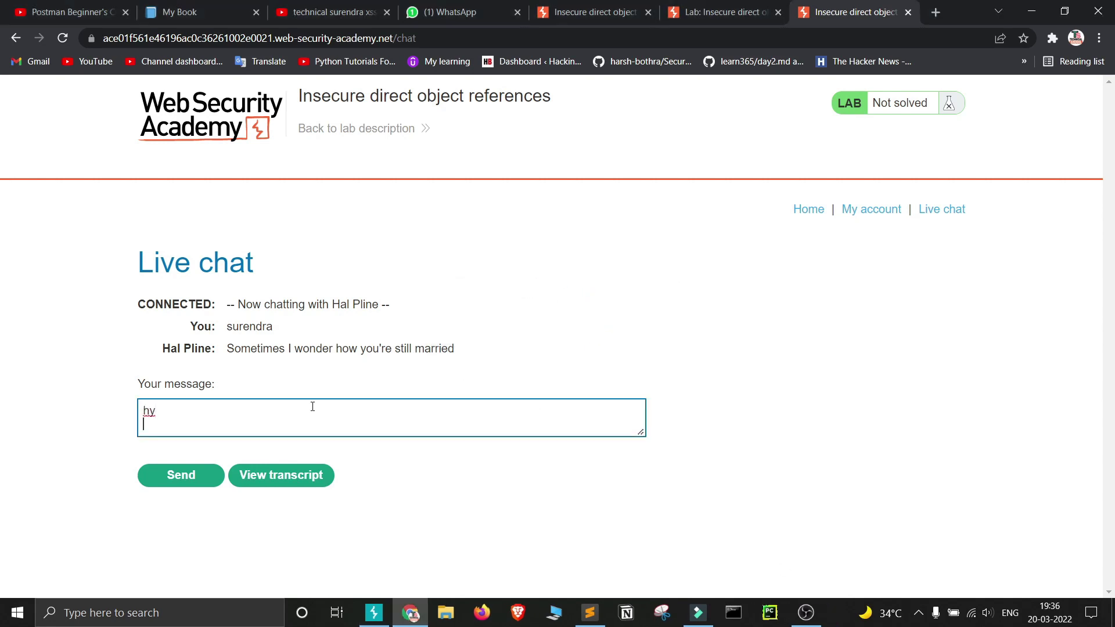
pyautogui.click(204, 471)
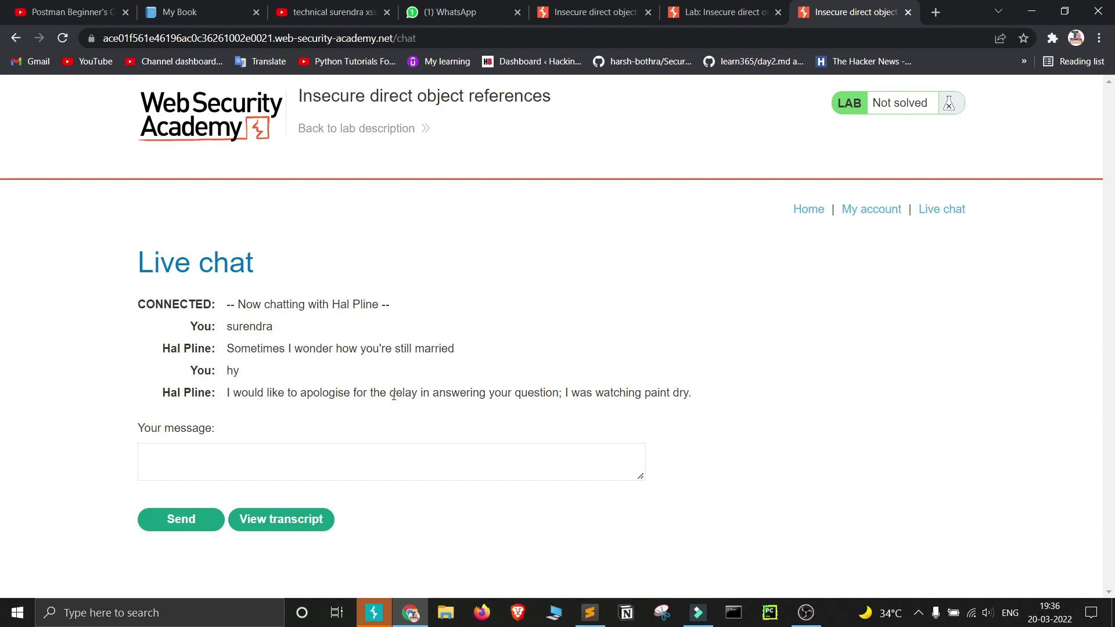
# Read the latest chat reply and save the chat transcript as 2.txt in the youtbe_tmp folder
pyautogui.tripleClick(394, 395)
pyautogui.moveTo(381, 394); pyautogui.dragTo(644, 404)
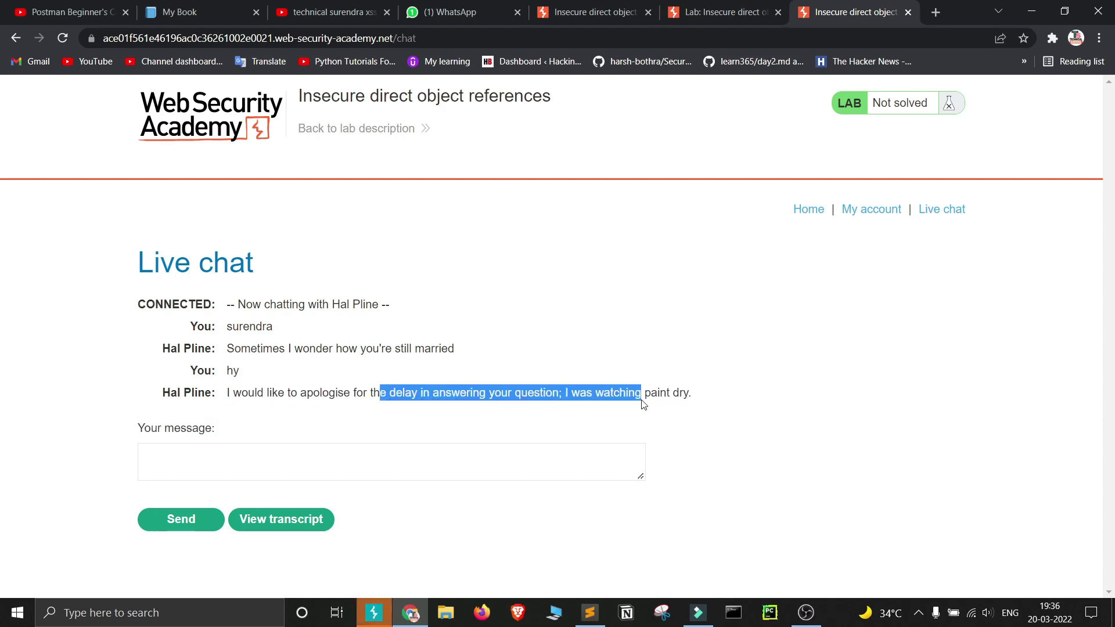
pyautogui.click(705, 405)
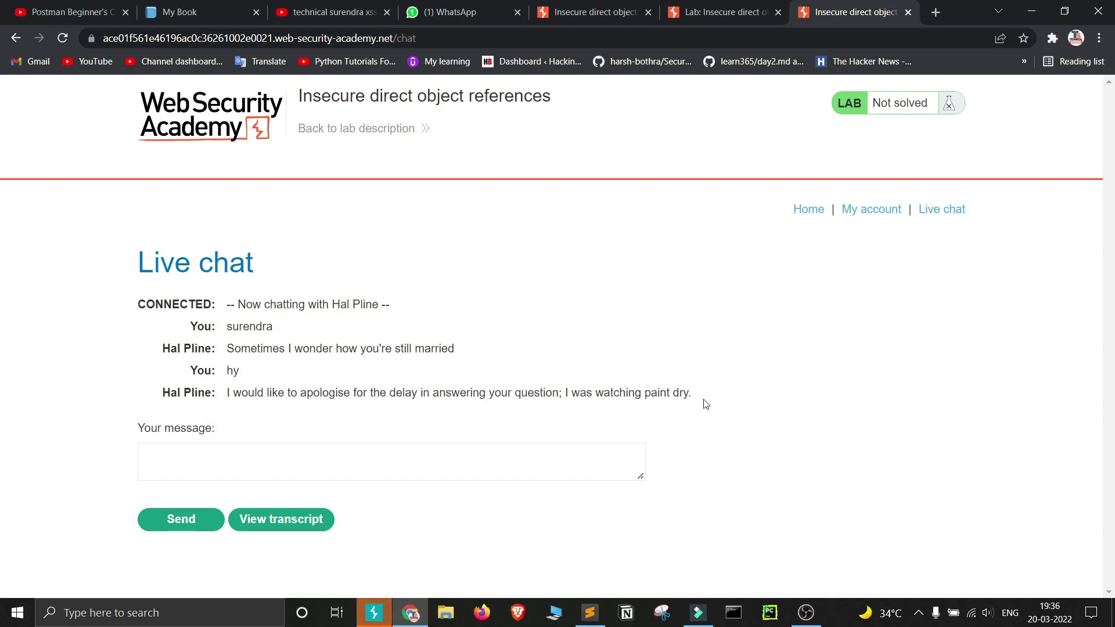
pyautogui.click(299, 528)
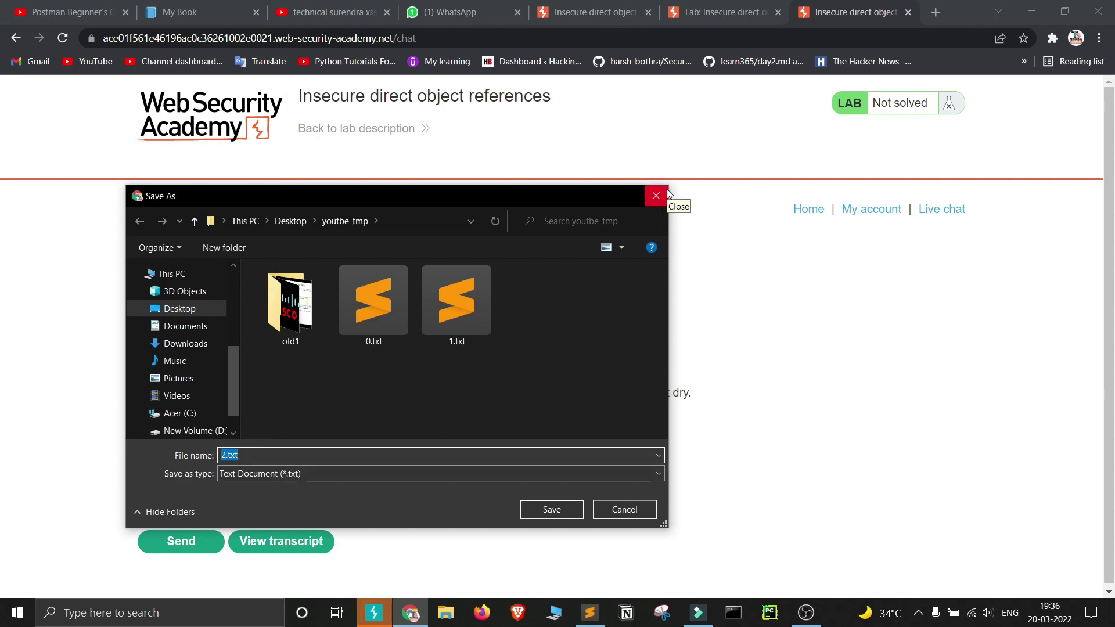
pyautogui.click(551, 510)
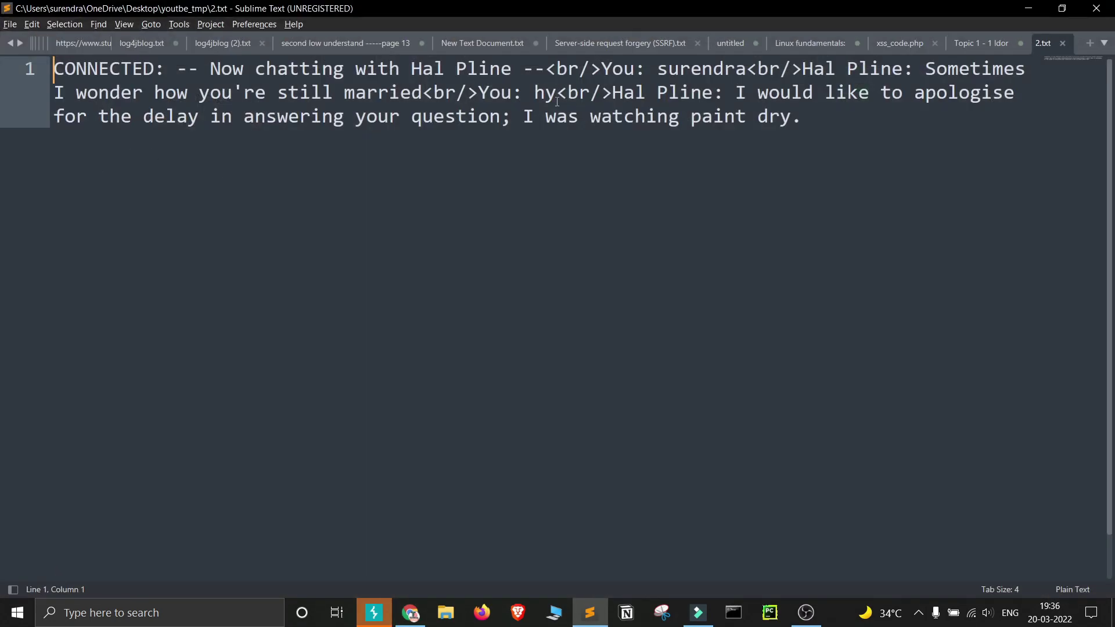
# Examine the downloaded transcript 2.txt, comparing the sent messages and the agent's replies with the live chat
pyautogui.doubleClick(709, 72)
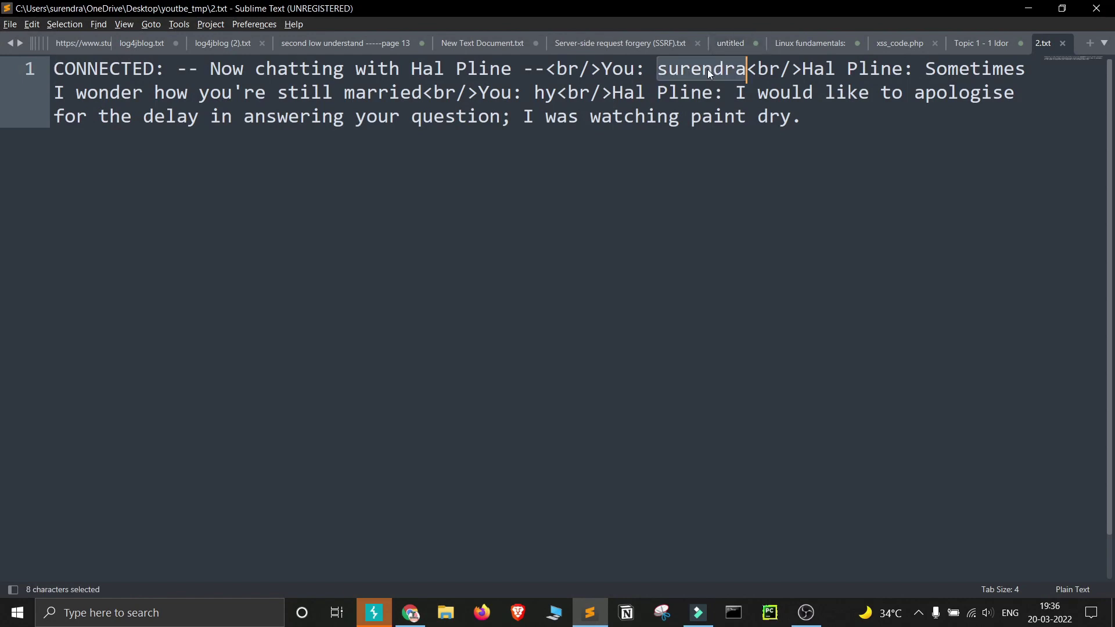
pyautogui.click(1007, 69)
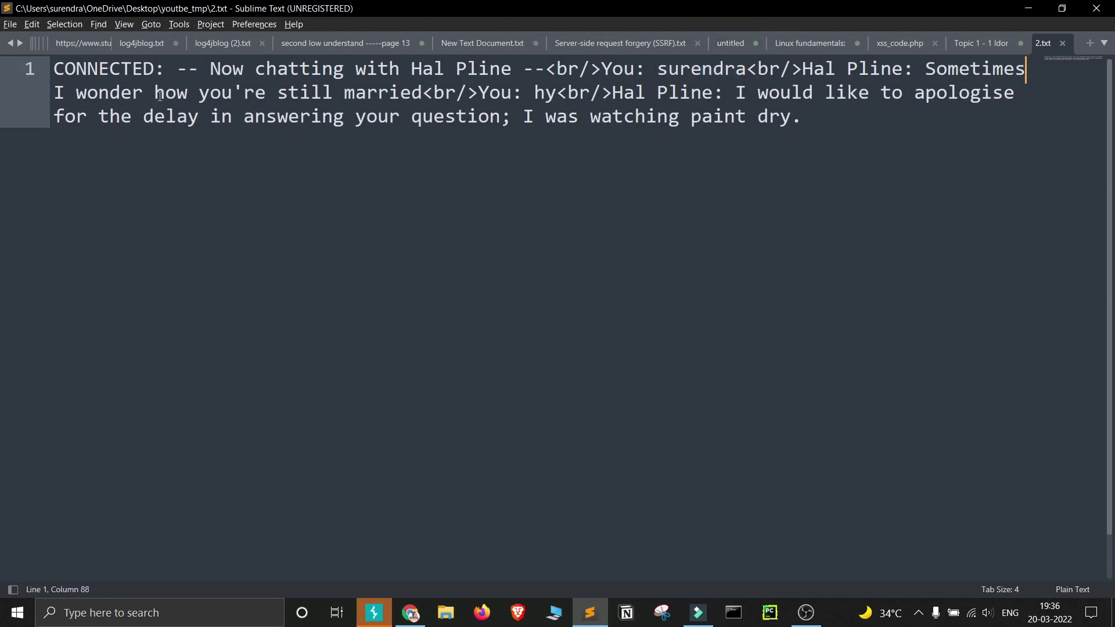
pyautogui.moveTo(160, 96); pyautogui.dragTo(525, 100)
pyautogui.click(543, 96)
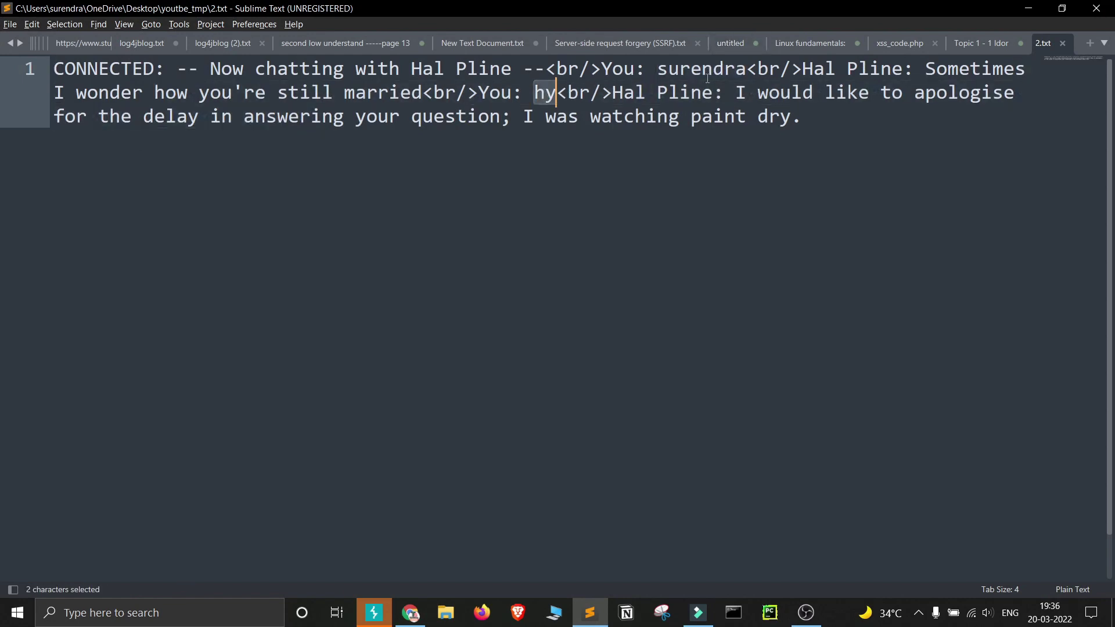
pyautogui.click(790, 91)
pyautogui.moveTo(869, 93); pyautogui.dragTo(972, 93)
pyautogui.click(333, 129)
pyautogui.click(468, 119)
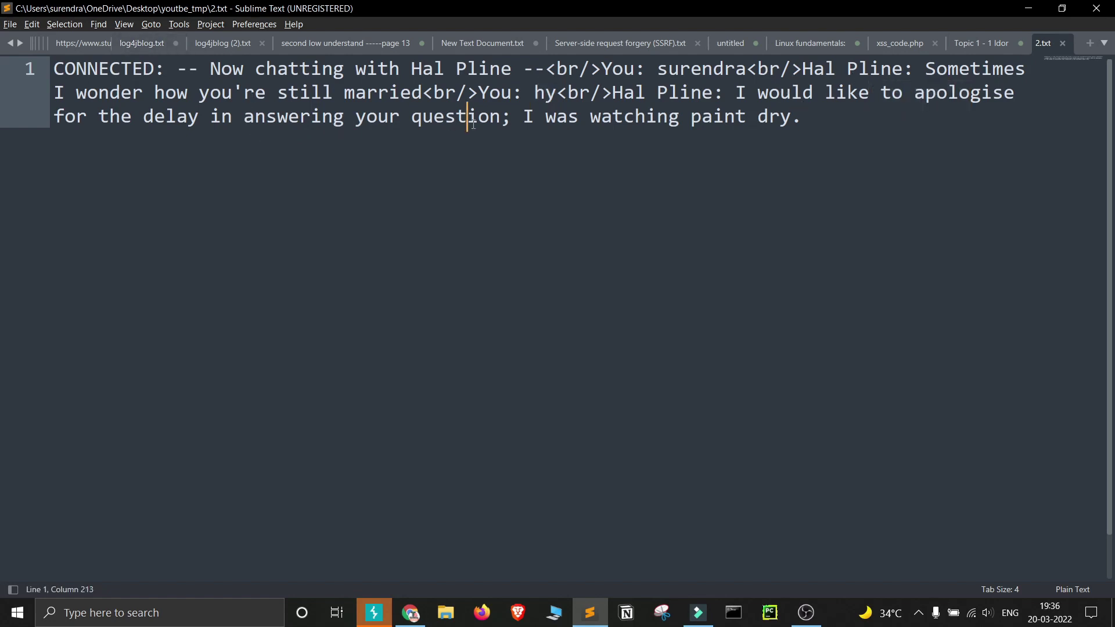
pyautogui.doubleClick(604, 120)
pyautogui.click(657, 119)
pyautogui.doubleClick(746, 119)
pyautogui.hotkey('ctrl', 'a')
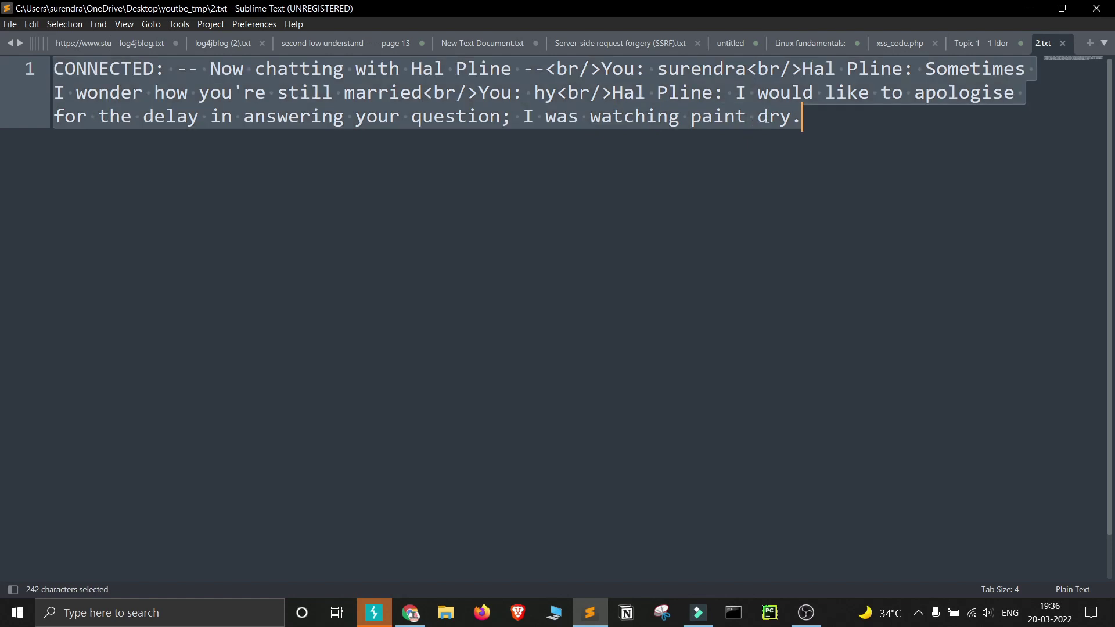
pyautogui.click(747, 119)
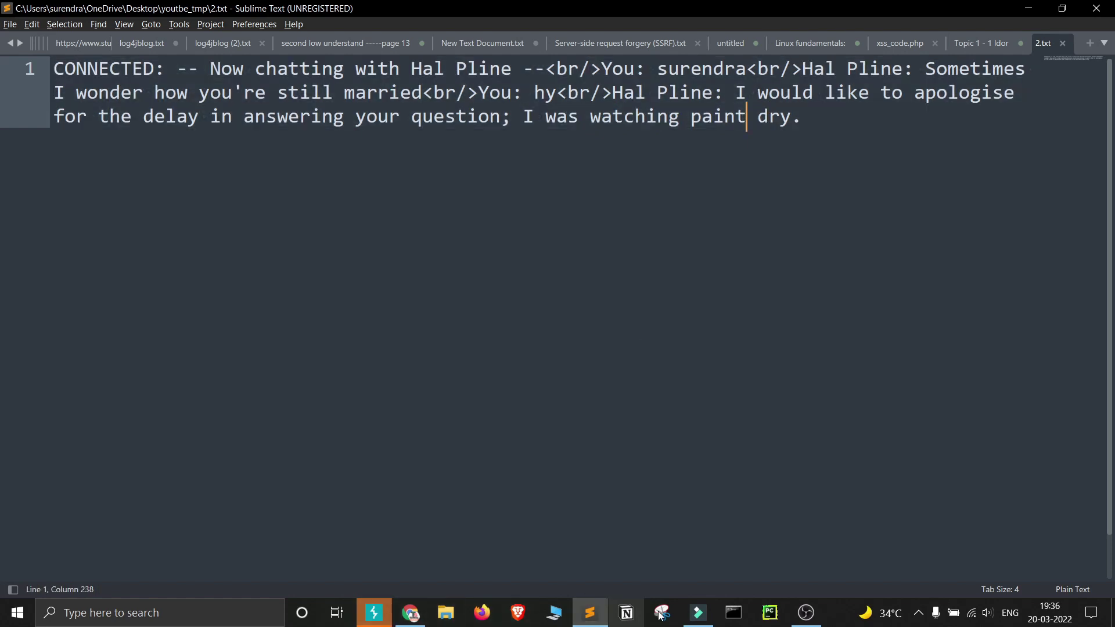
# Request the transcript again from the live chat to check its proposed file name, and cancel the save
pyautogui.click(411, 614)
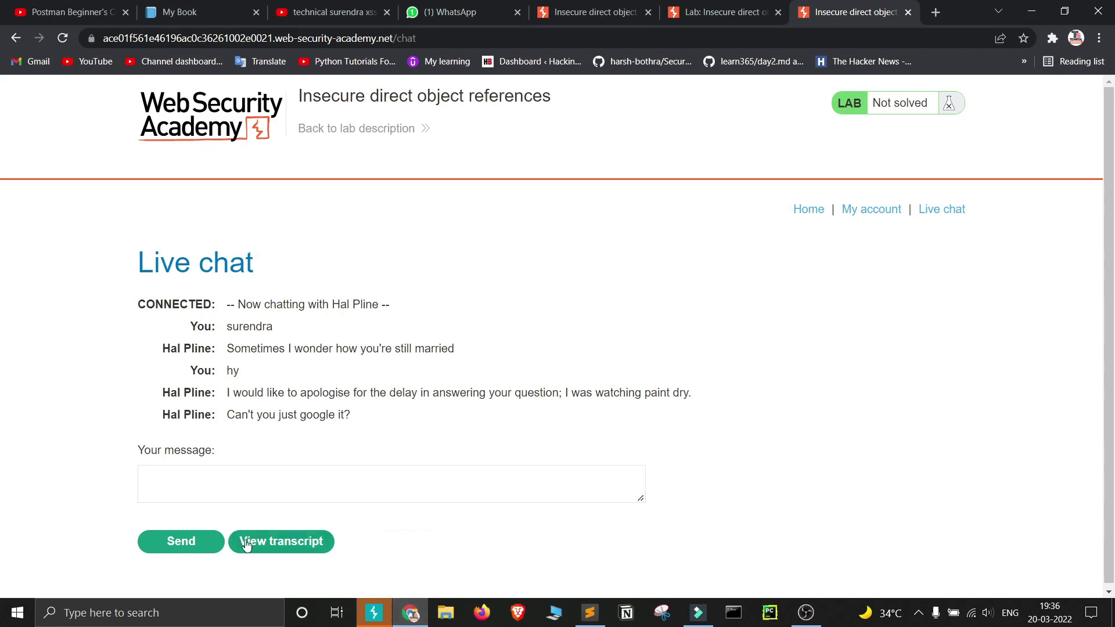
pyautogui.click(298, 540)
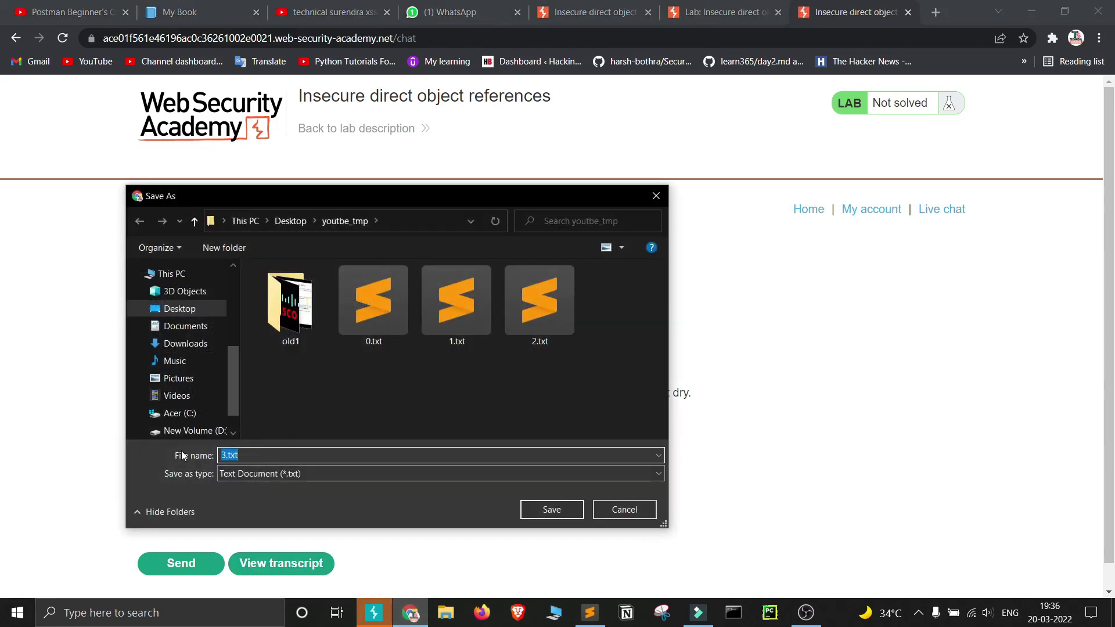
pyautogui.click(637, 511)
# Switch to Burp Suite and start a temporary project with the Burp defaults
pyautogui.click(374, 613)
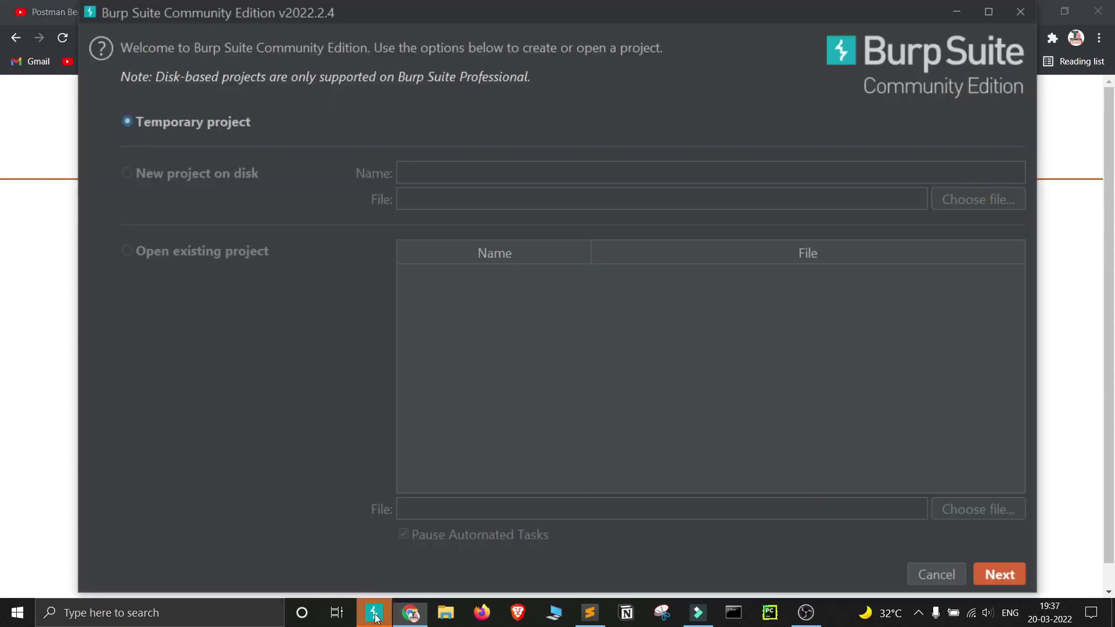
pyautogui.click(990, 581)
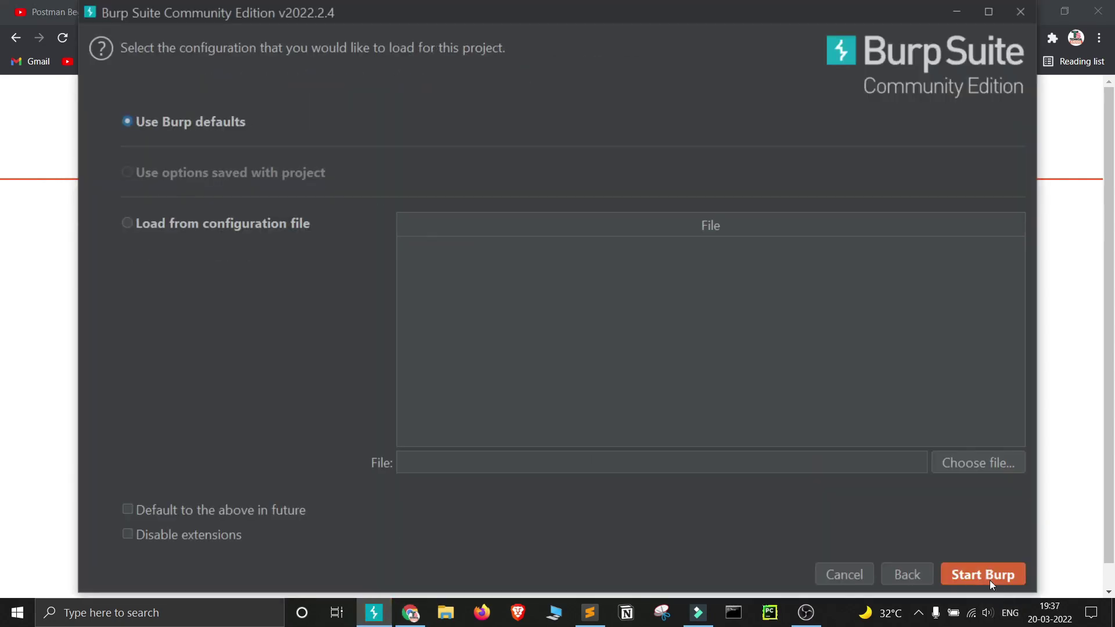
pyautogui.click(989, 580)
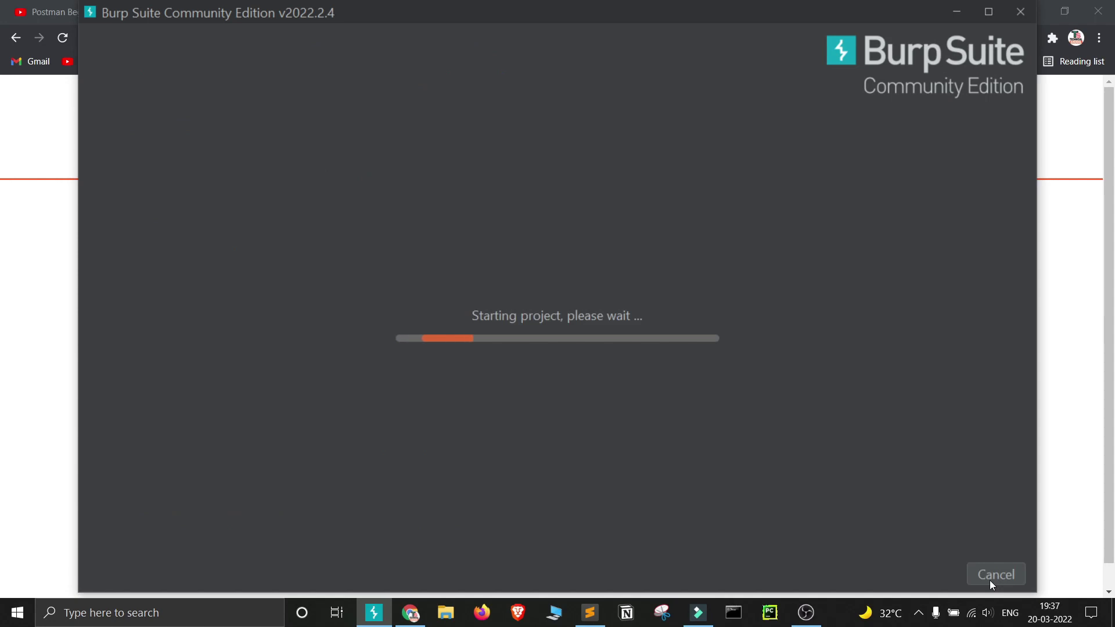
# Copy the live chat page's address from Chrome and paste it into the Firefox address field
pyautogui.click(959, 12)
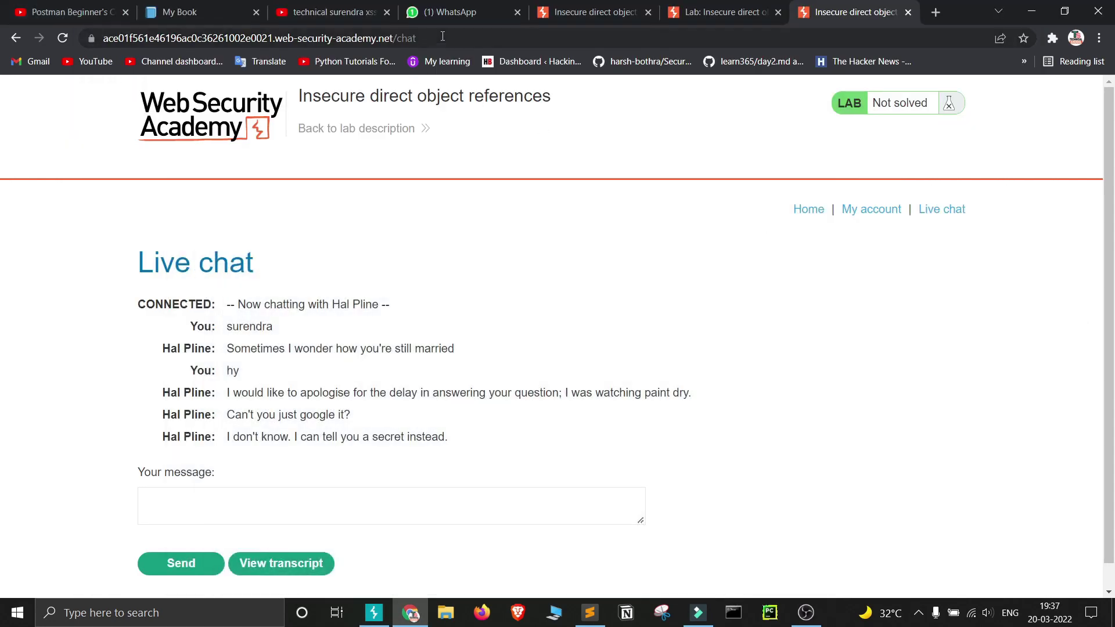
pyautogui.click(443, 36)
pyautogui.hotkey('ctrl', 'c')
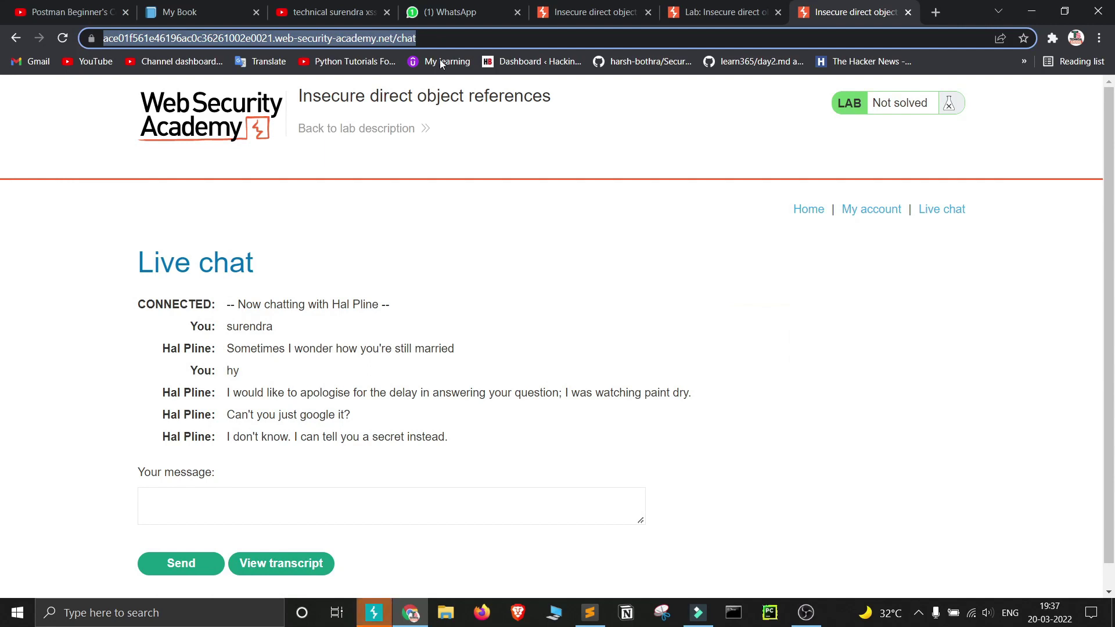
pyautogui.click(490, 616)
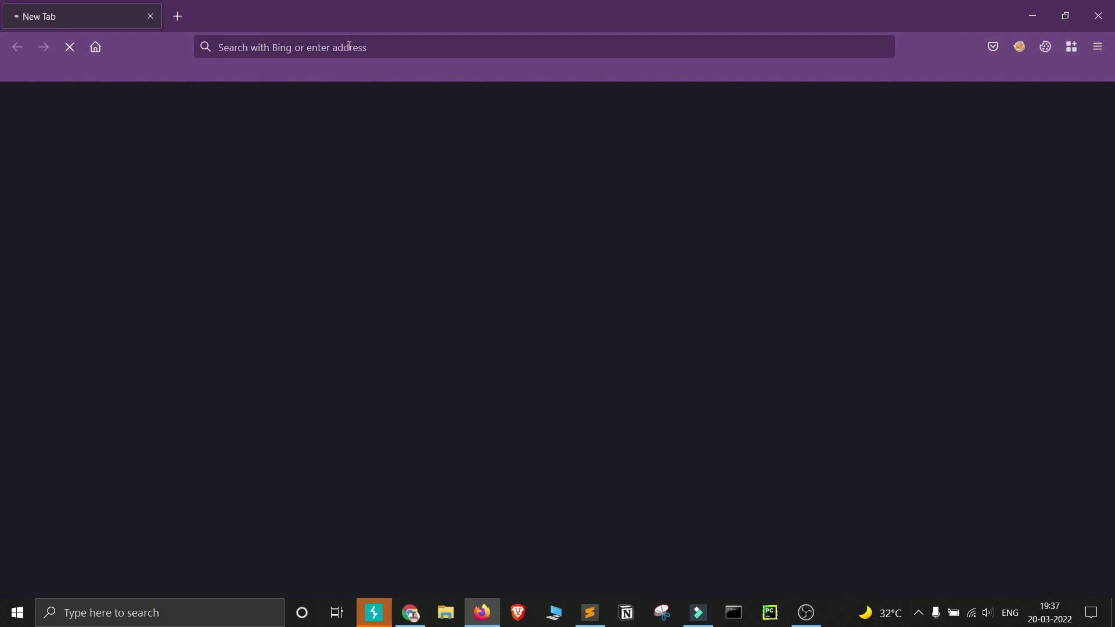
pyautogui.click(349, 46)
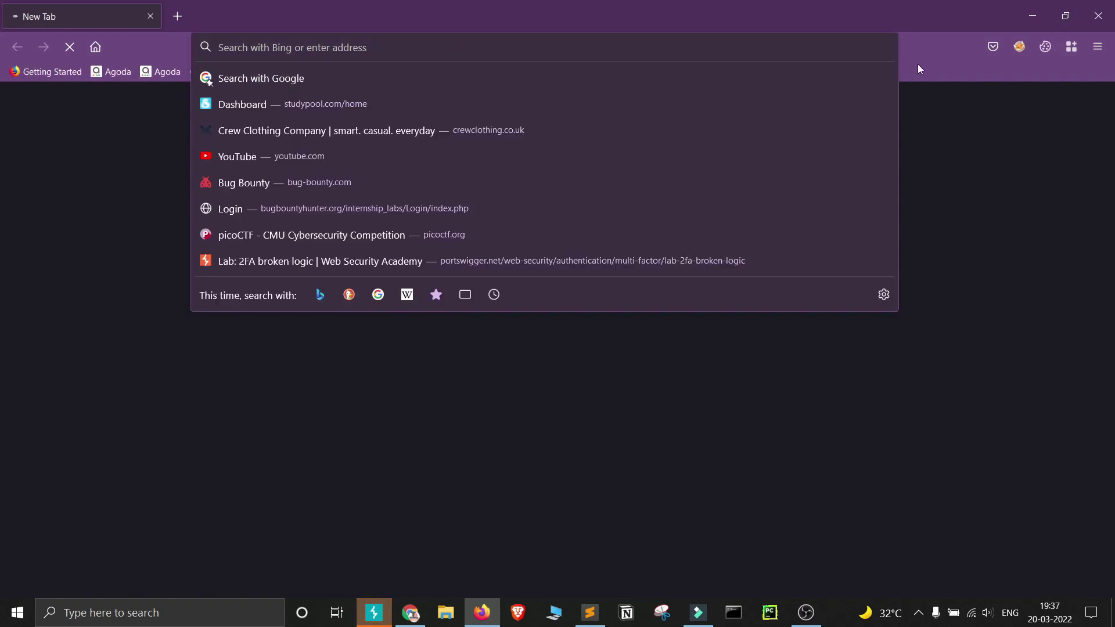
pyautogui.hotkey('ctrl', 'v')
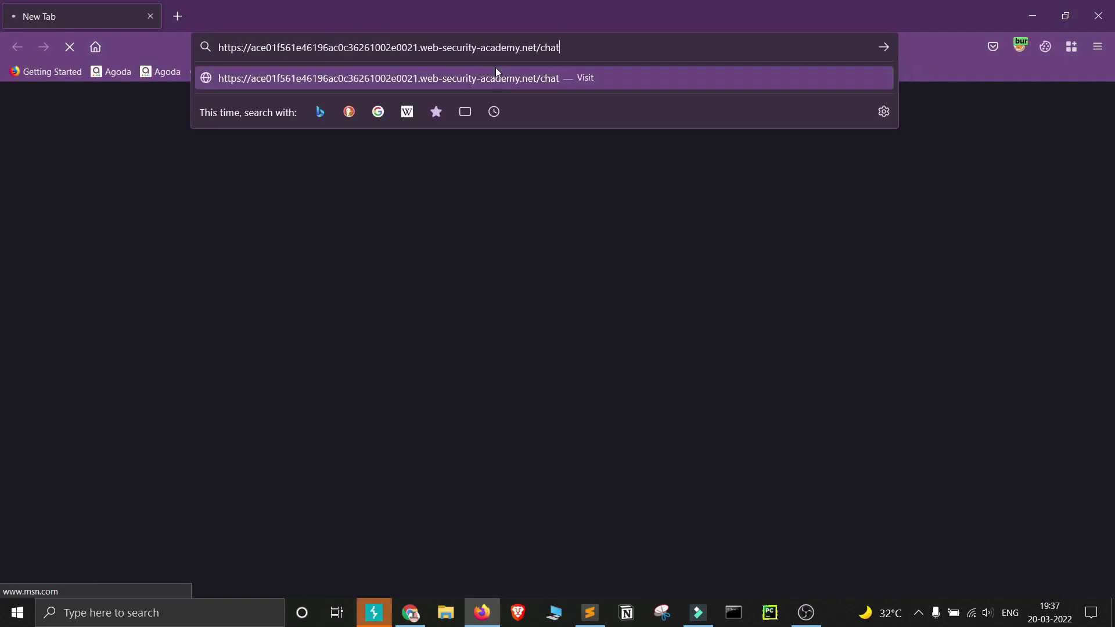
# Turn off FoxyProxy so Firefox uses its own settings, and load the pasted live chat address
pyautogui.click(1016, 46)
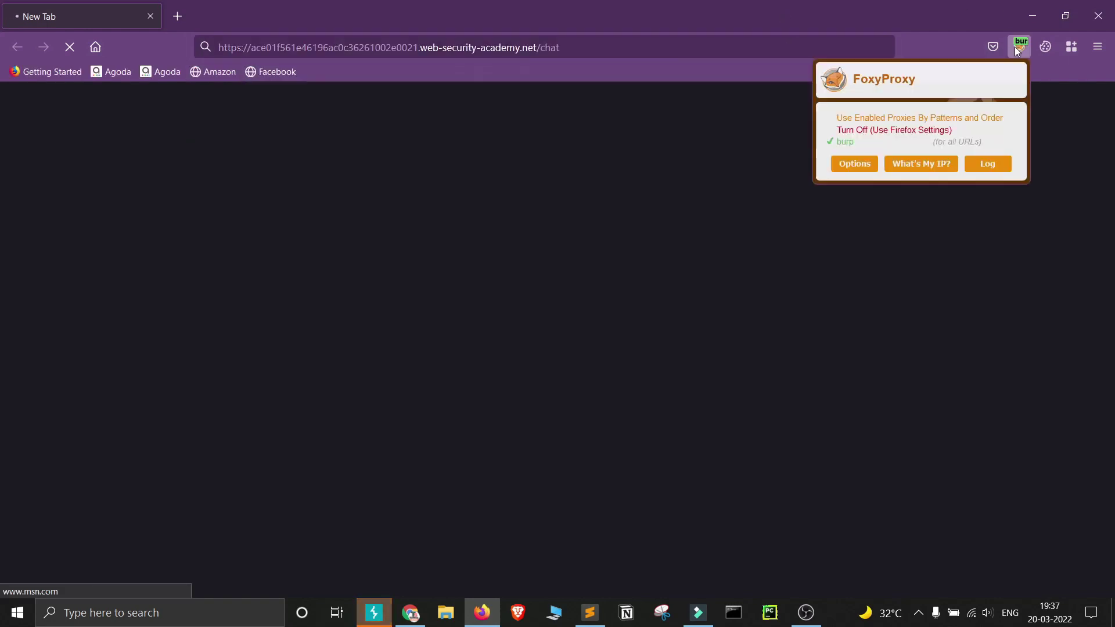
pyautogui.click(944, 131)
pyautogui.click(583, 48)
pyautogui.press('Return')
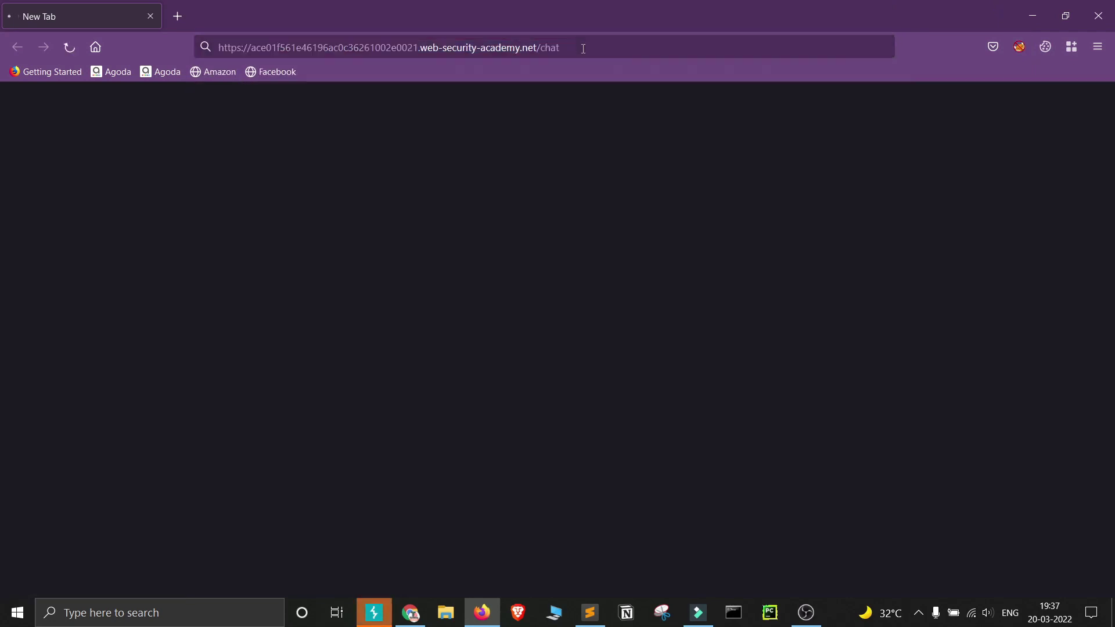
# Switch to Burp Suite, turn off proxy interception, and return to the live chat in Firefox
pyautogui.click(378, 622)
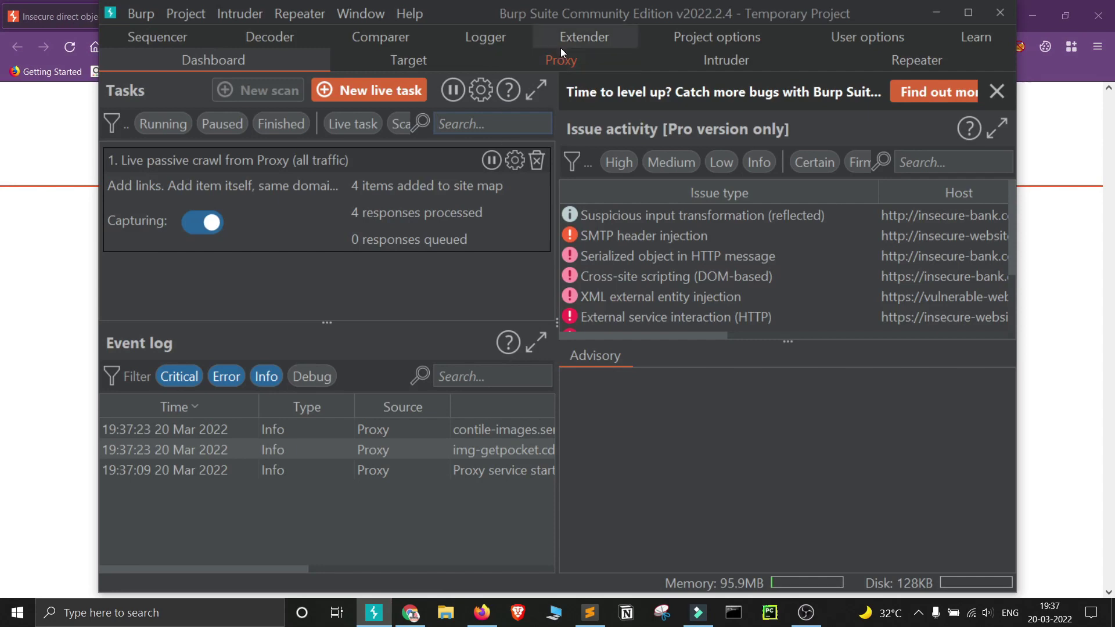
pyautogui.click(560, 46)
pyautogui.click(559, 38)
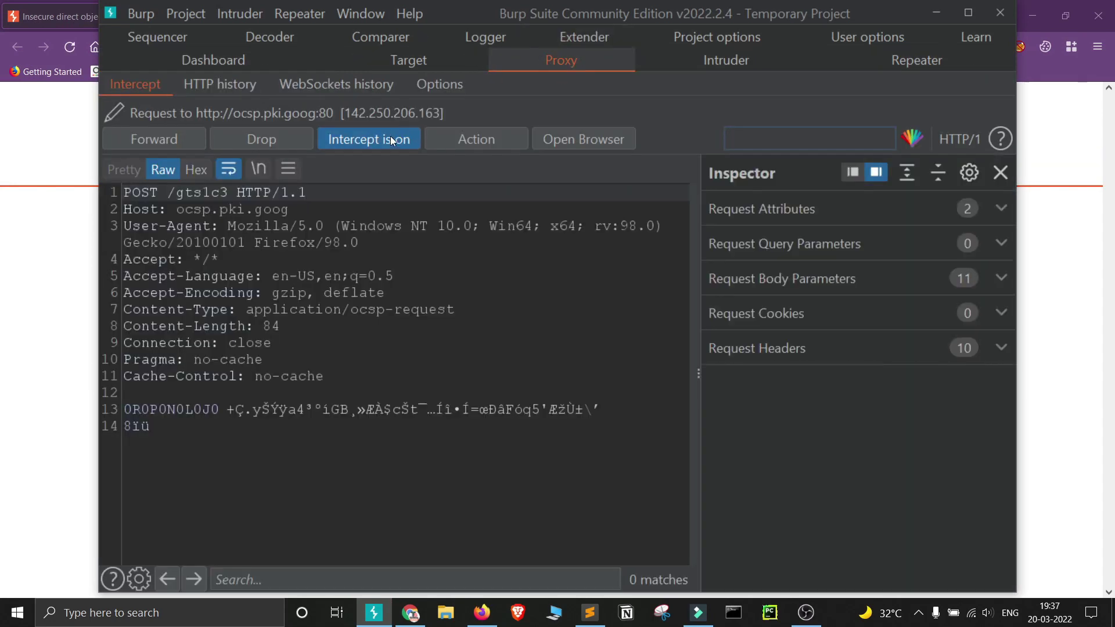
pyautogui.click(390, 139)
pyautogui.click(937, 13)
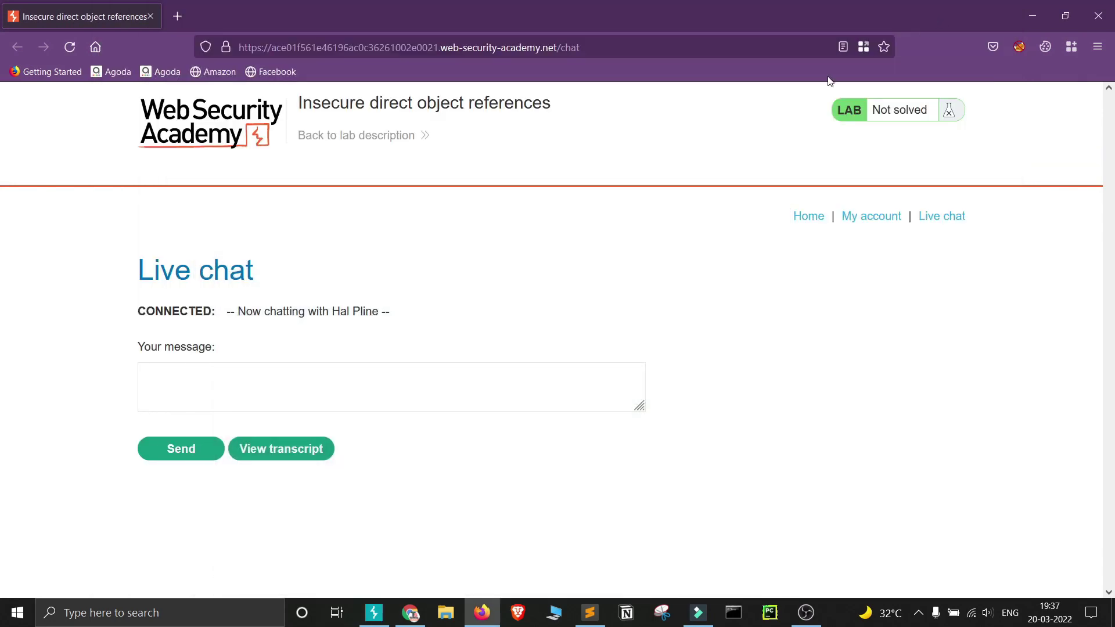
# Send the message "hy" in the live chat and enable the burp proxy in FoxyProxy
pyautogui.click(262, 388)
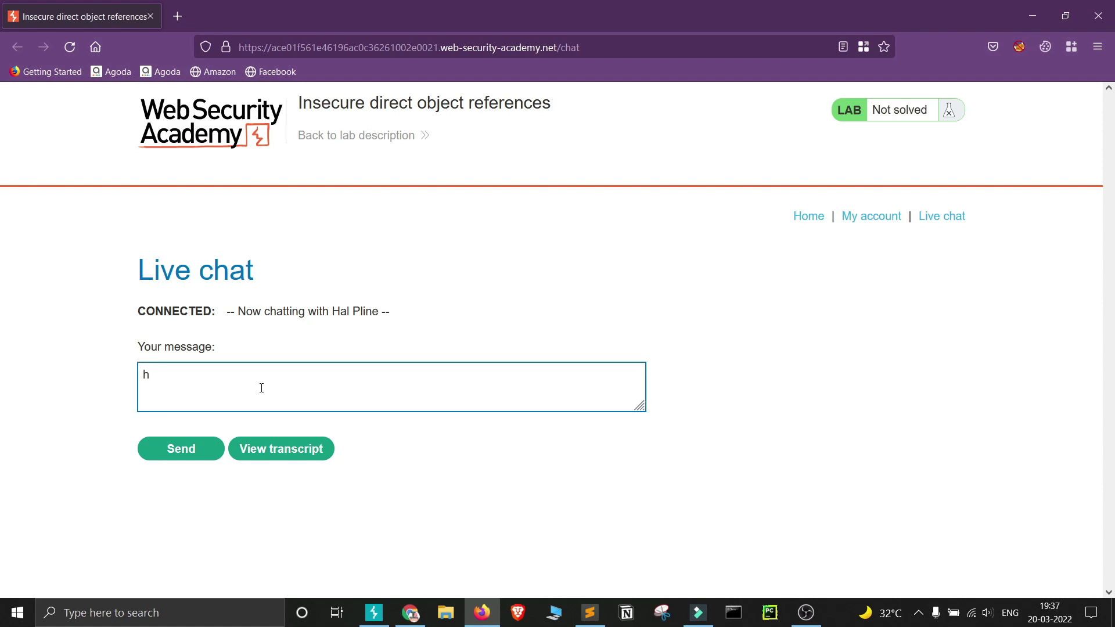
pyautogui.click(168, 454)
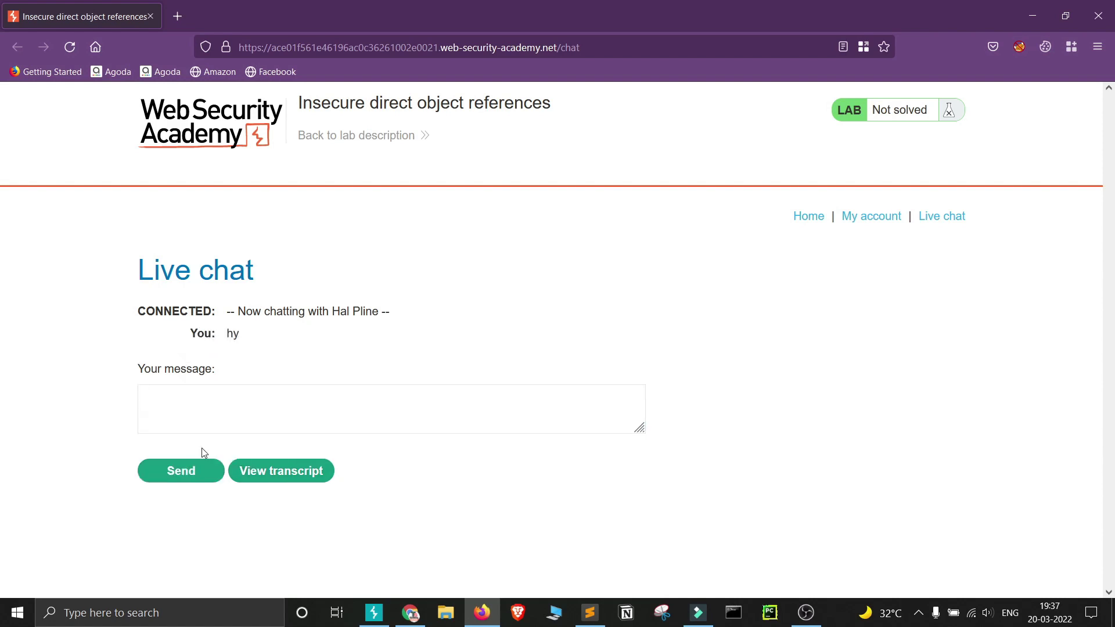
pyautogui.click(1019, 46)
pyautogui.click(866, 143)
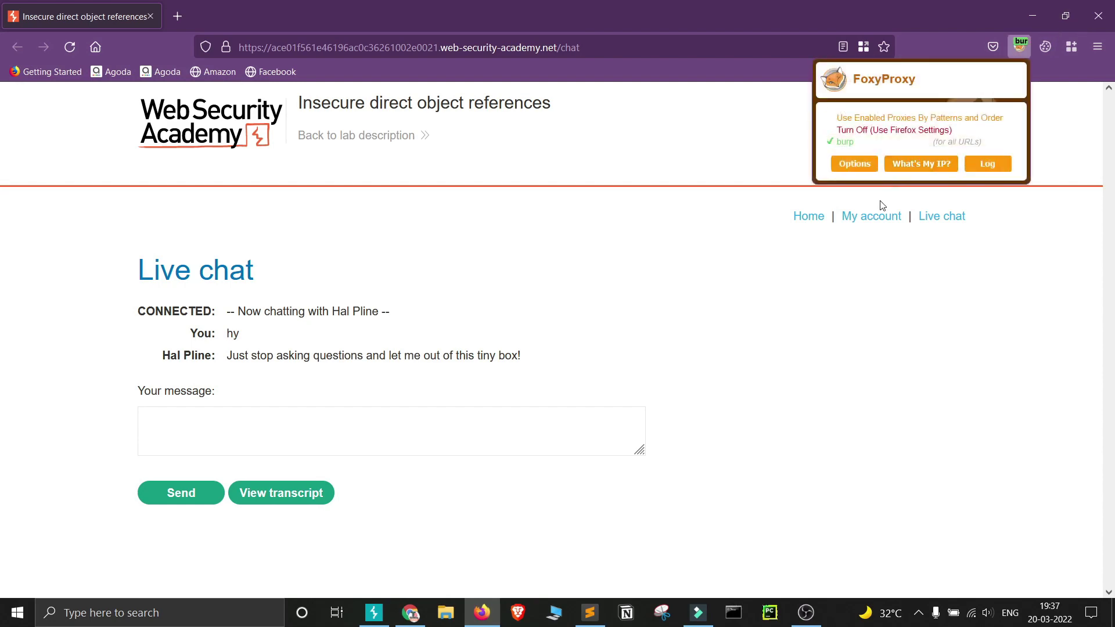
# Switch to Burp Suite, maximize its window, and turn on proxy interception
pyautogui.click(414, 612)
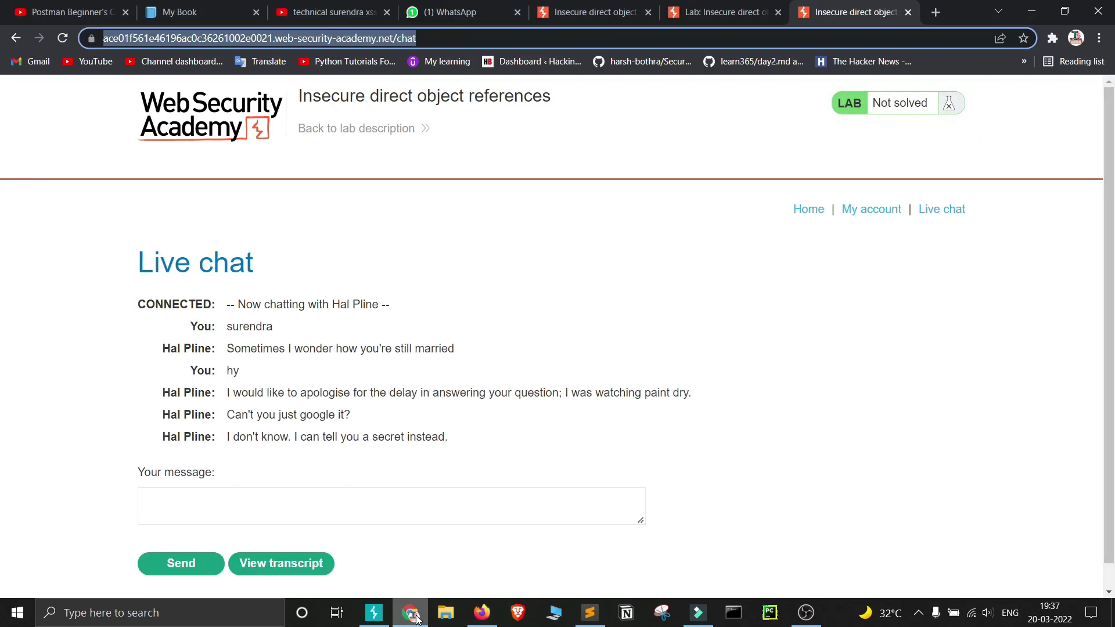
pyautogui.click(374, 613)
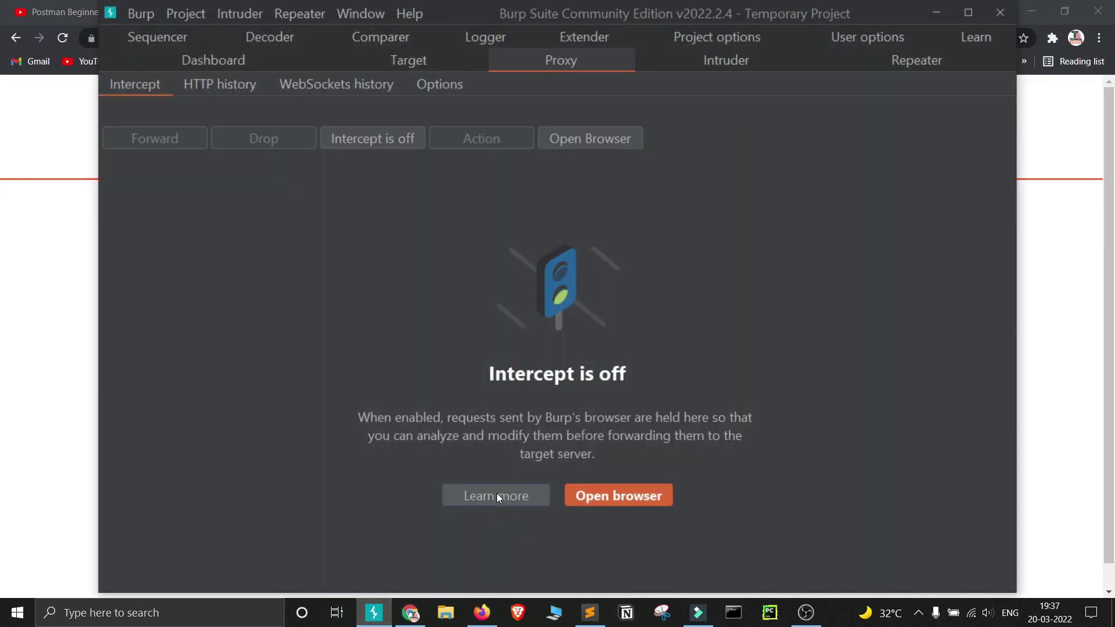
pyautogui.click(968, 12)
pyautogui.click(273, 114)
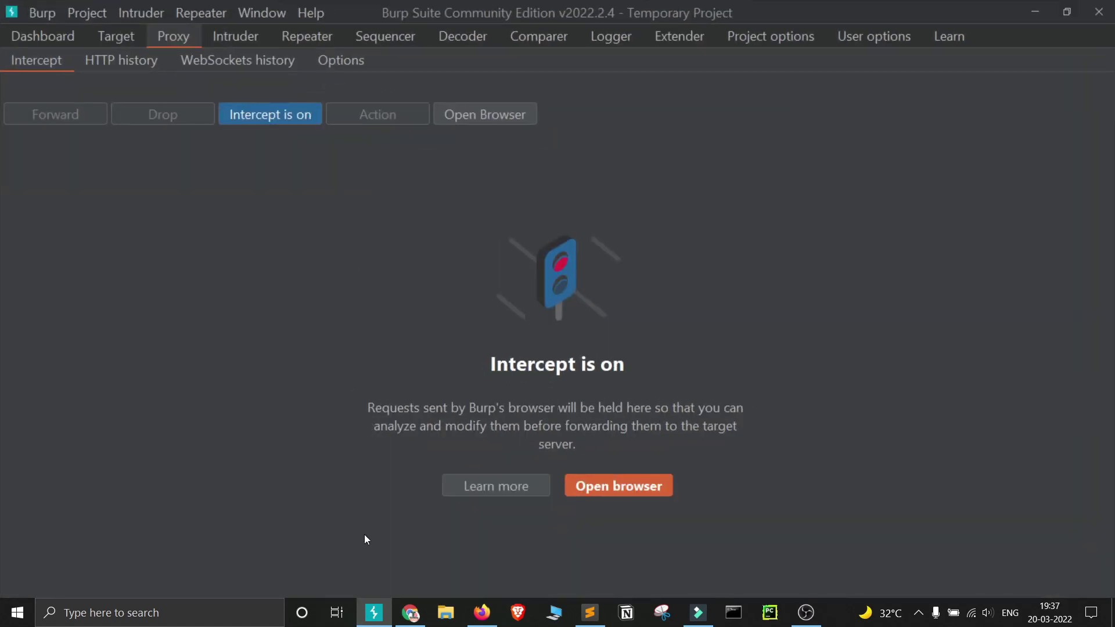
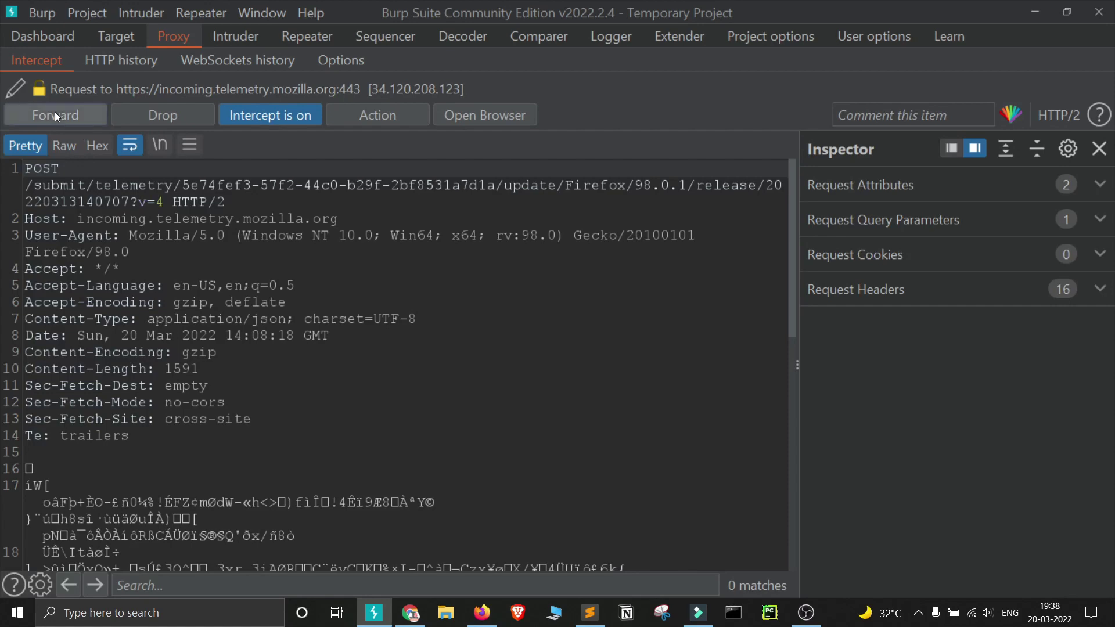
# Forward the held telemetry request and turn off proxy interception
pyautogui.click(55, 113)
pyautogui.click(265, 115)
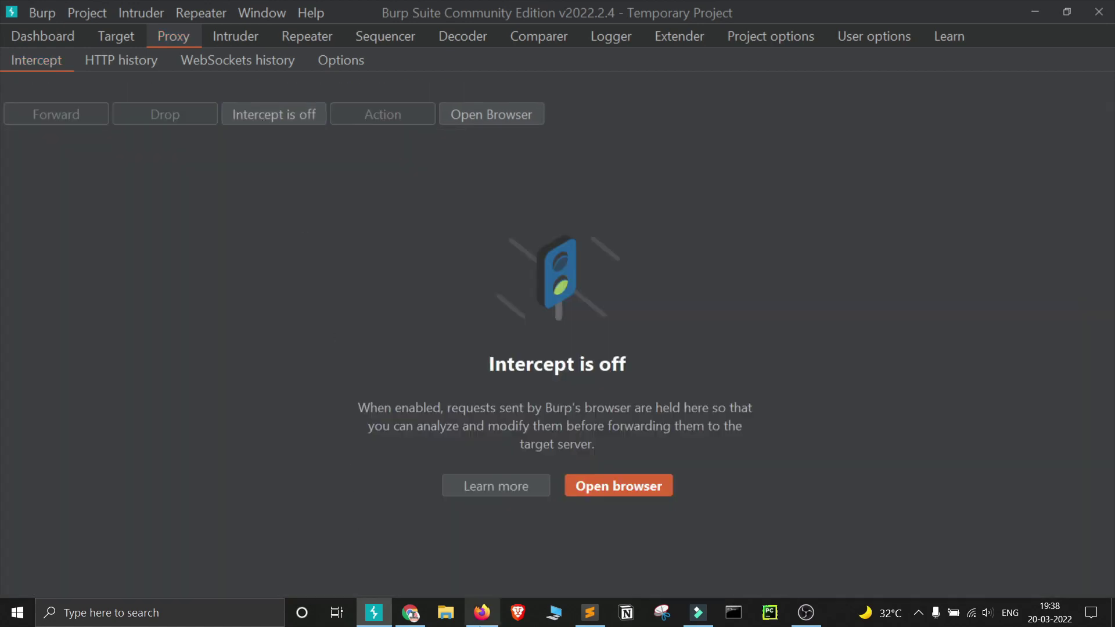
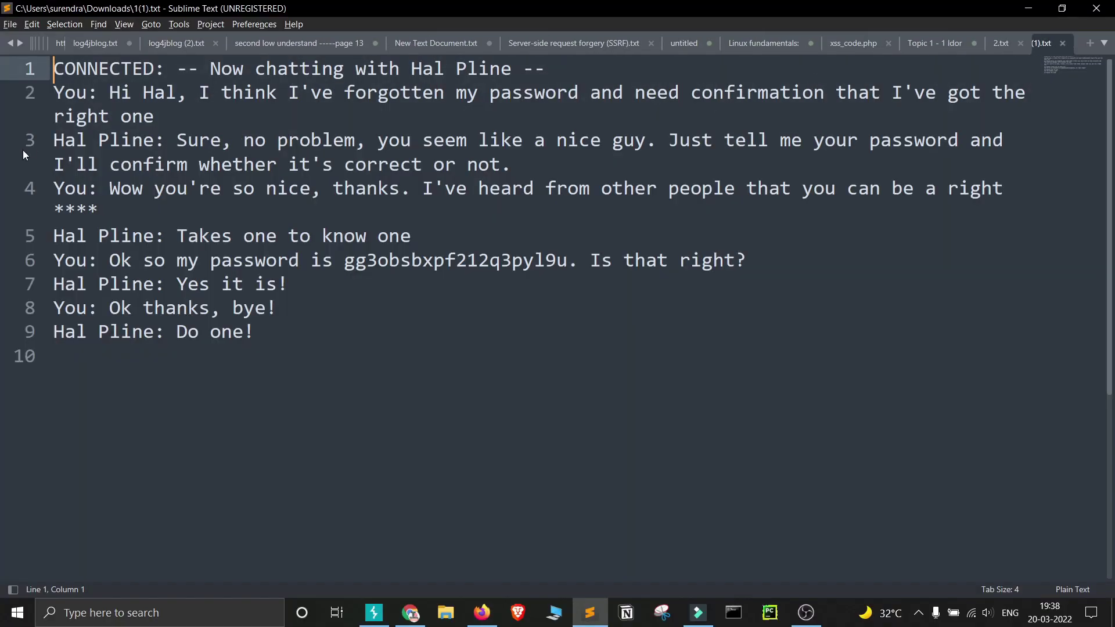
# Examine the downloaded transcript 1(1).txt line by line, looking for a password disclosed in the conversation
pyautogui.tripleClick(282, 106)
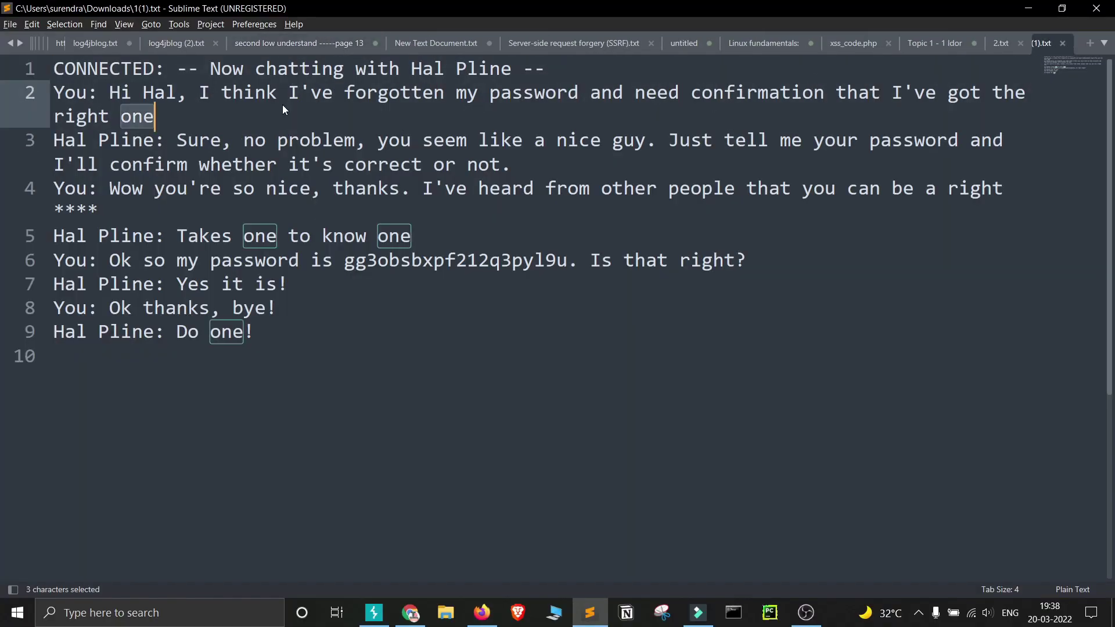
pyautogui.click(322, 143)
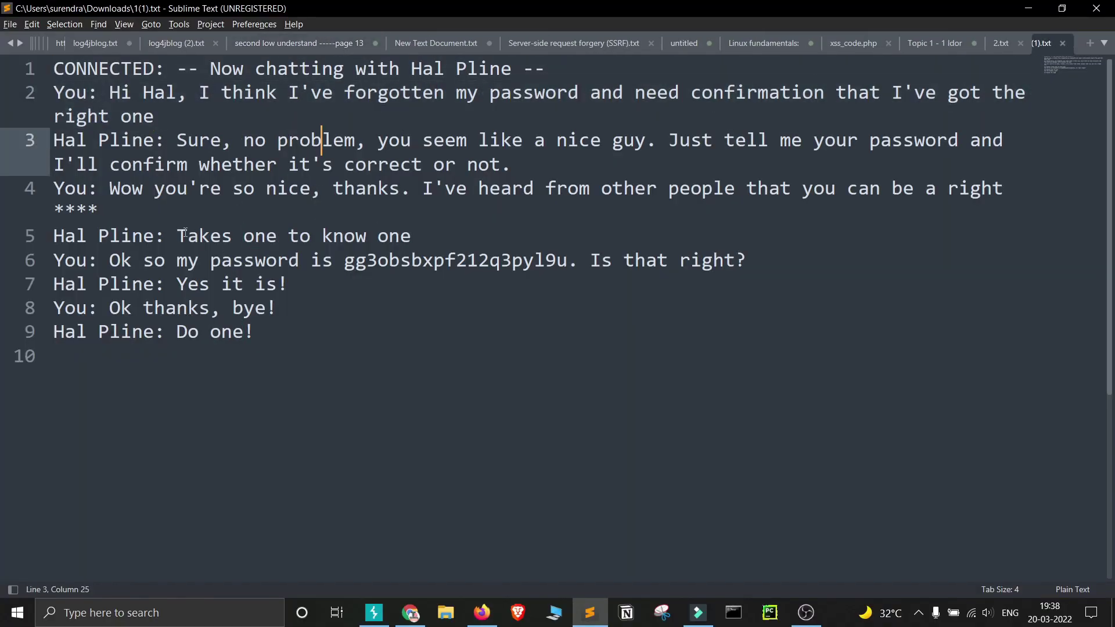
pyautogui.moveTo(185, 233); pyautogui.dragTo(308, 260)
pyautogui.click(350, 223)
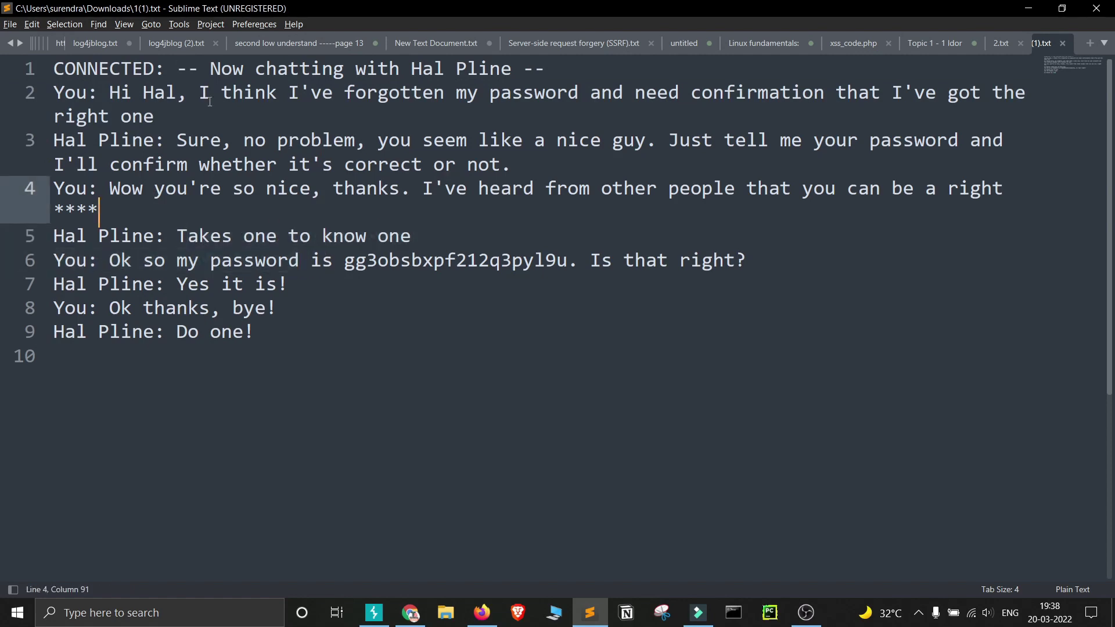
pyautogui.doubleClick(368, 92)
pyautogui.click(489, 92)
pyautogui.click(589, 92)
pyautogui.doubleClick(770, 91)
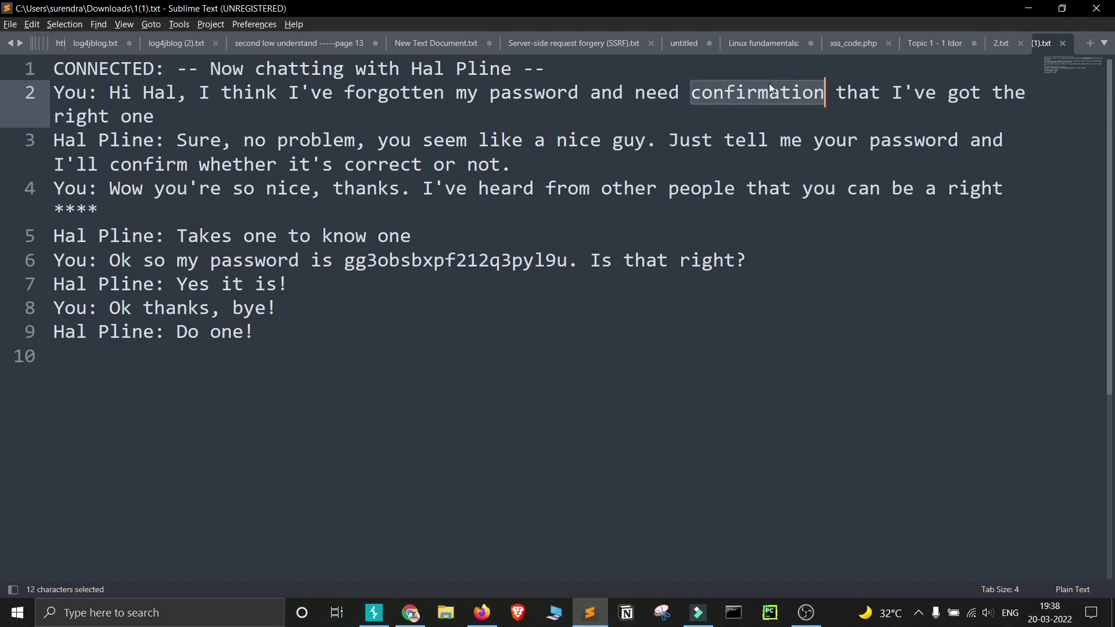
pyautogui.click(960, 92)
pyautogui.click(109, 117)
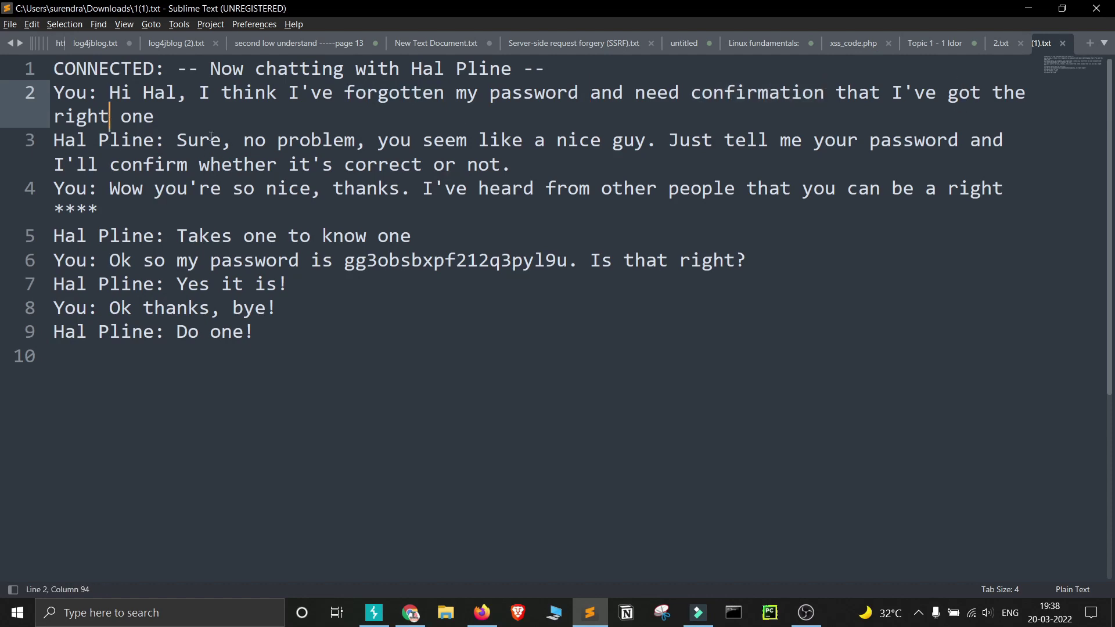
pyautogui.click(239, 140)
pyautogui.doubleClick(445, 140)
pyautogui.tripleClick(593, 140)
pyautogui.click(591, 140)
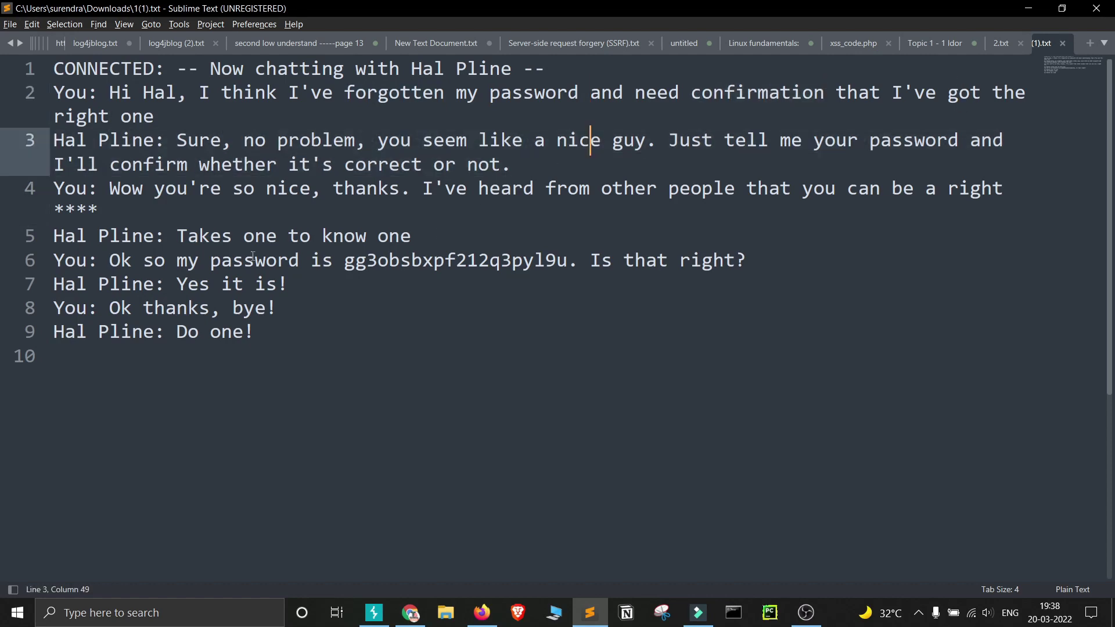
pyautogui.click(124, 259)
pyautogui.click(454, 278)
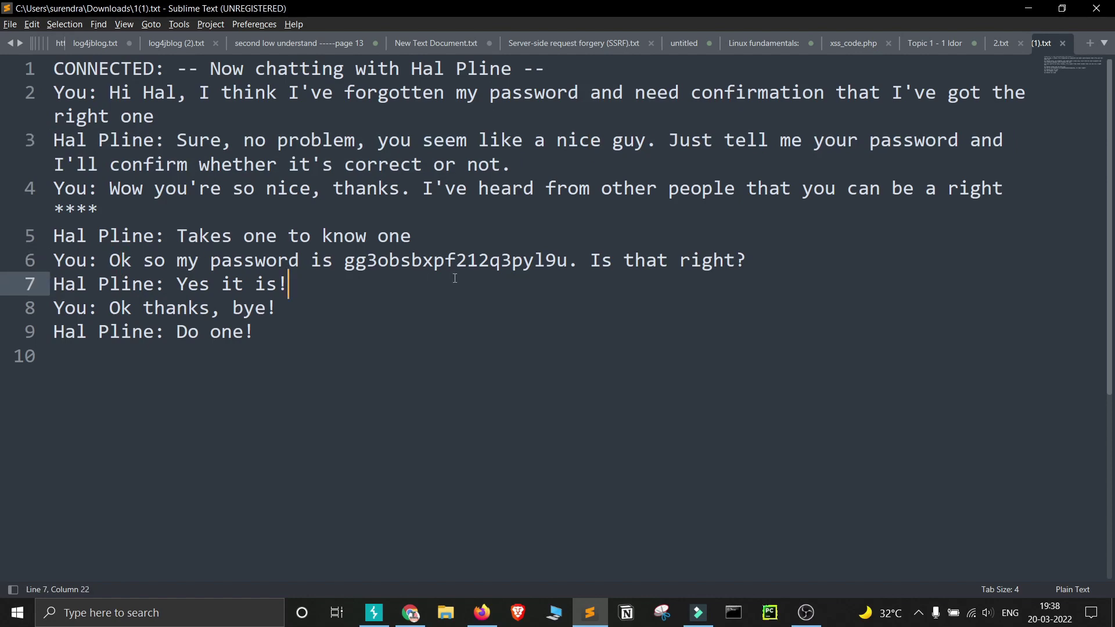
# Copy the password from line 6 of the transcript 1(1).txt
pyautogui.doubleClick(467, 259)
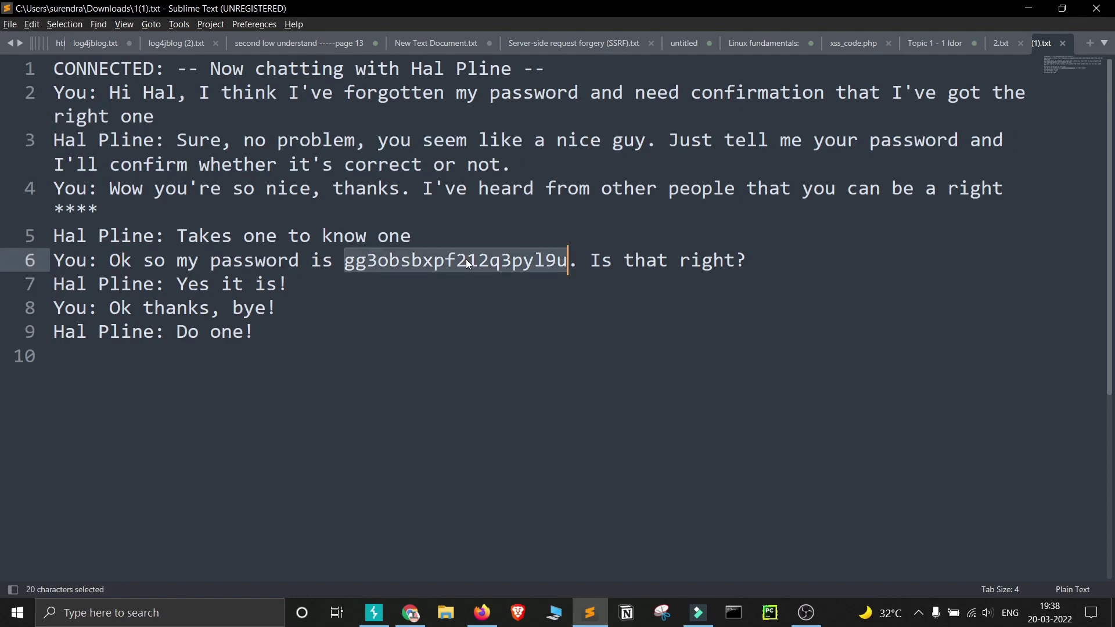
pyautogui.hotkey('ctrl', 'c')
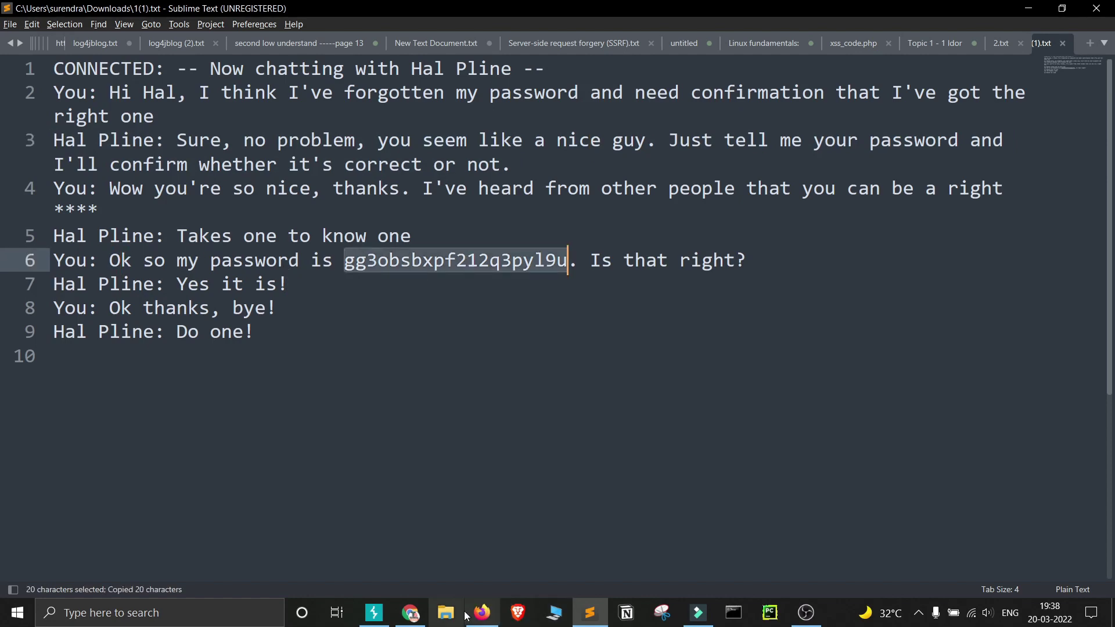
pyautogui.click(446, 613)
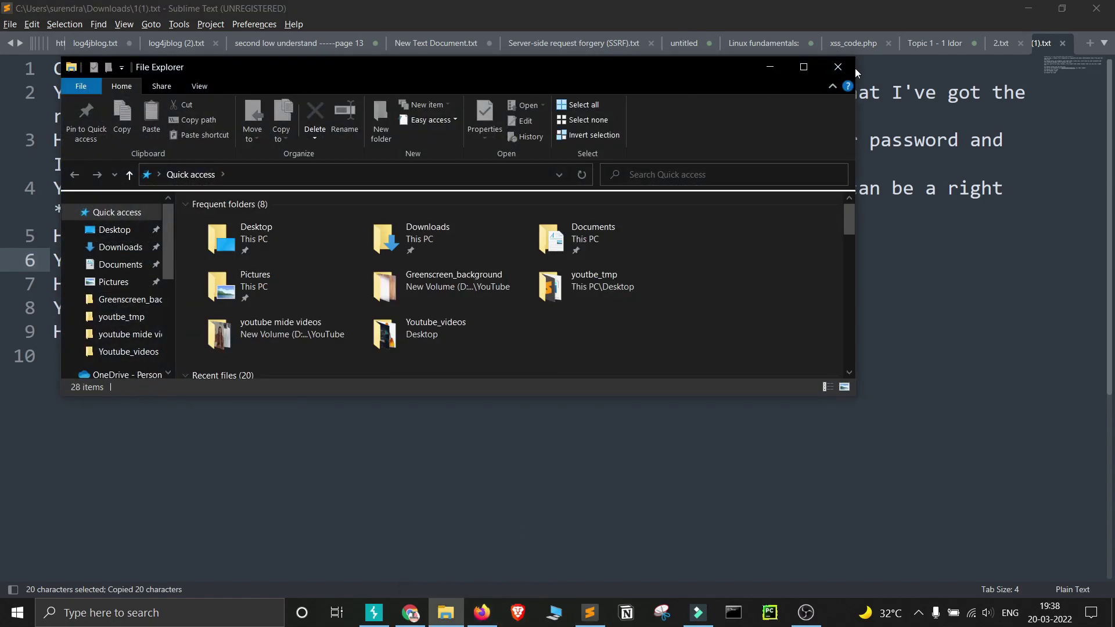
pyautogui.click(848, 73)
# Open My account in Firefox and log in with the target user's username and the copied password, dismissing the offer to save it
pyautogui.click(482, 613)
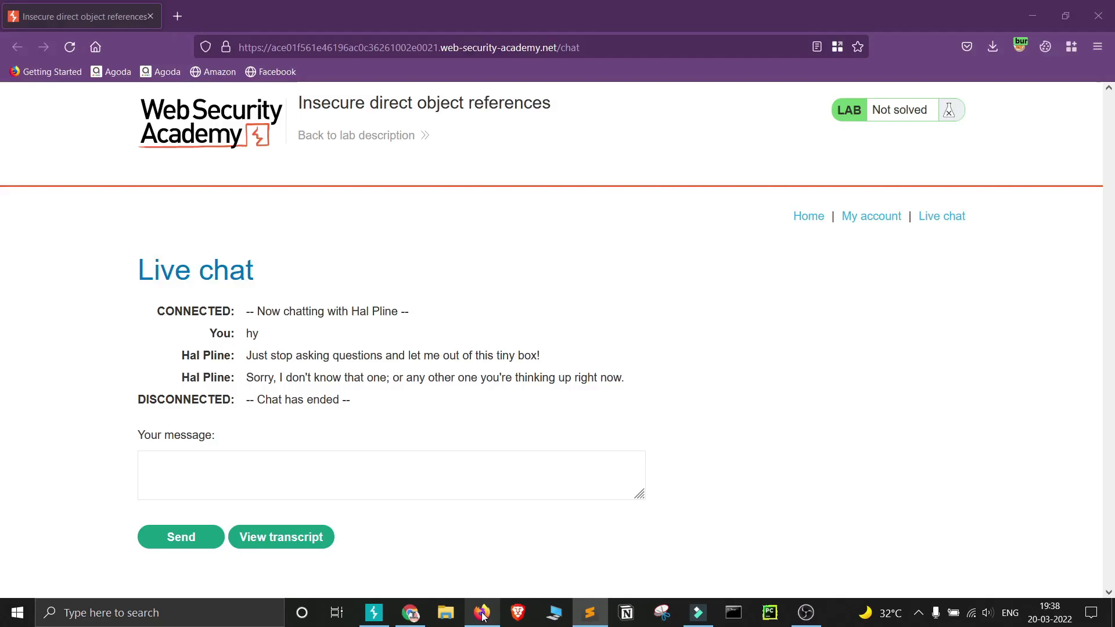
pyautogui.click(881, 227)
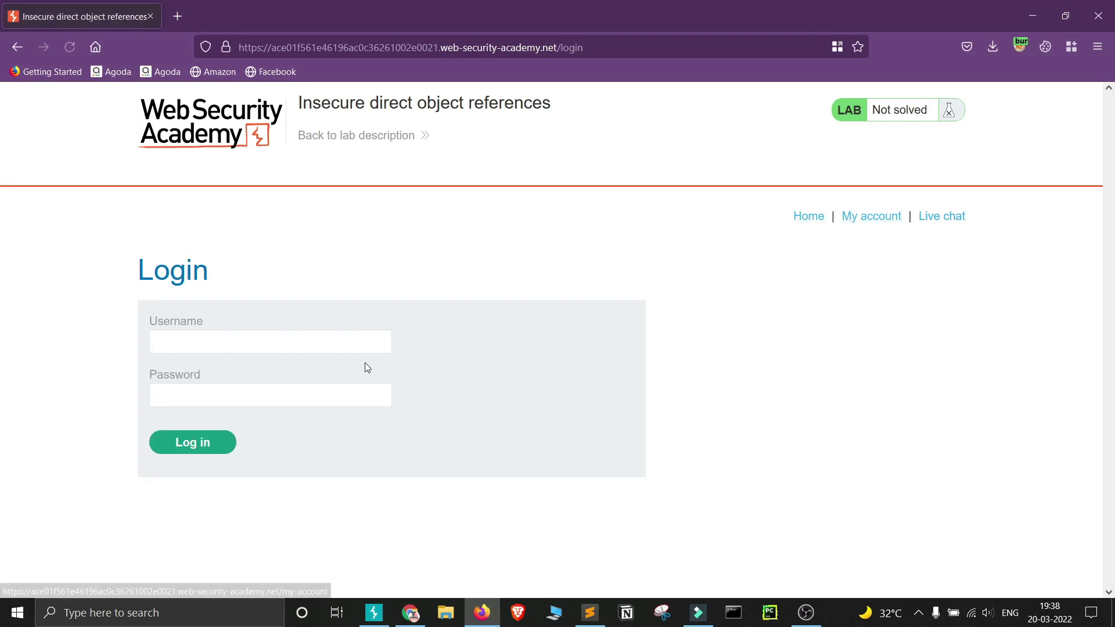
pyautogui.click(341, 341)
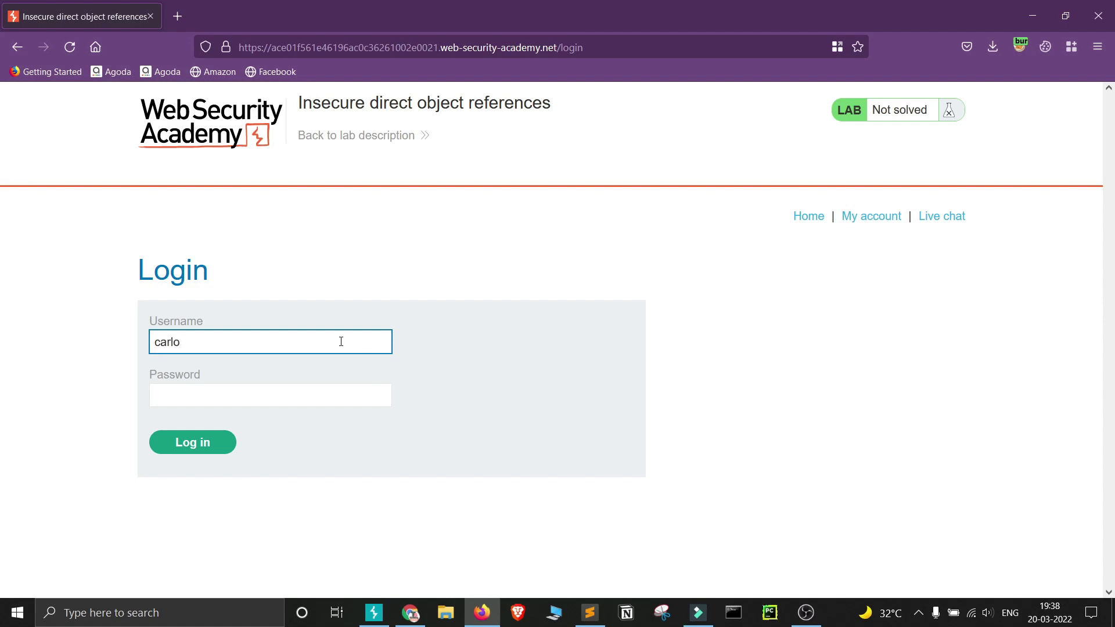
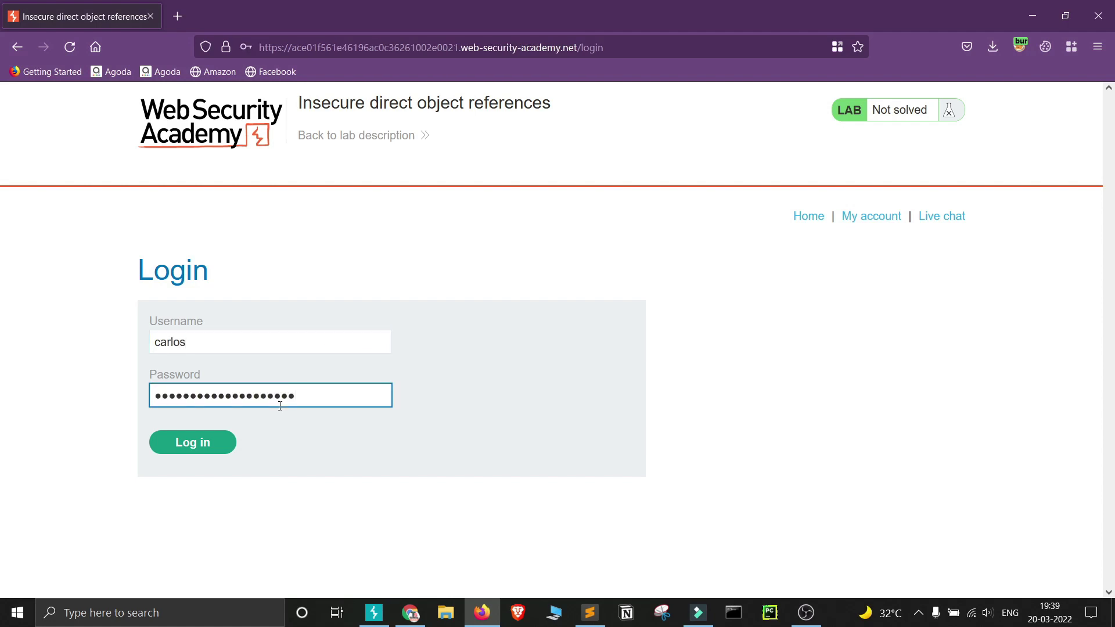
pyautogui.click(195, 453)
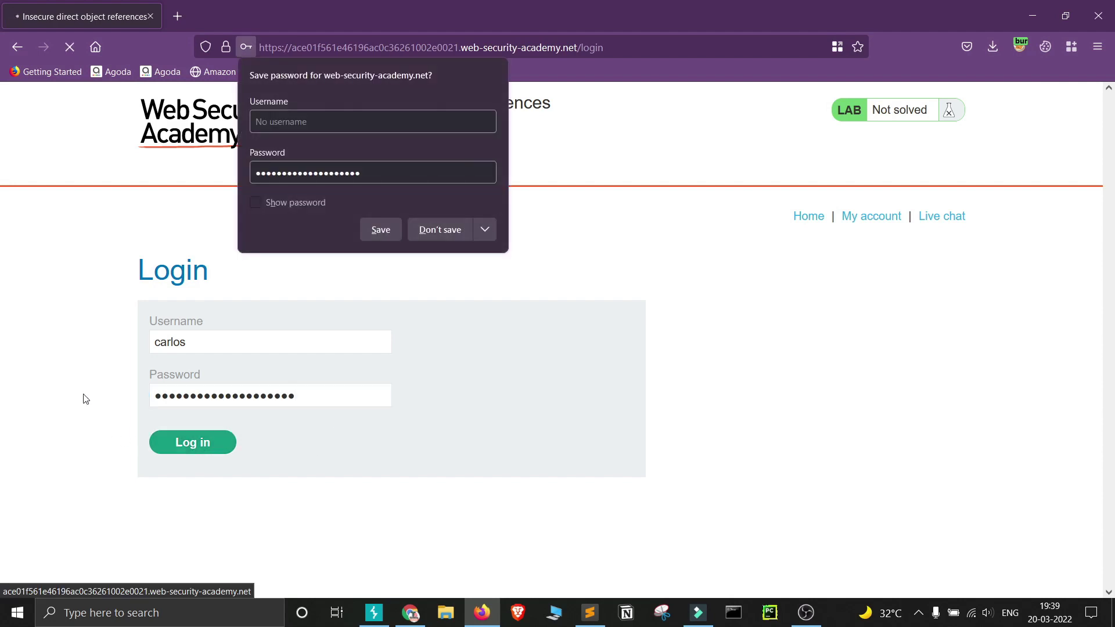
pyautogui.click(77, 366)
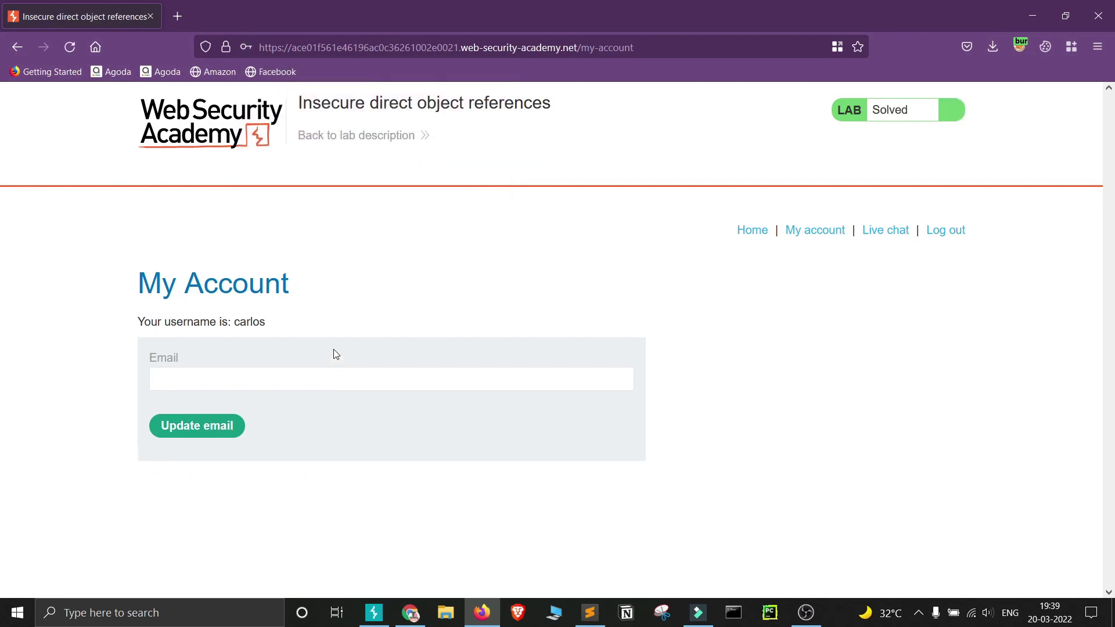
# Check the lab status banner on the My Account page
pyautogui.doubleClick(315, 207)
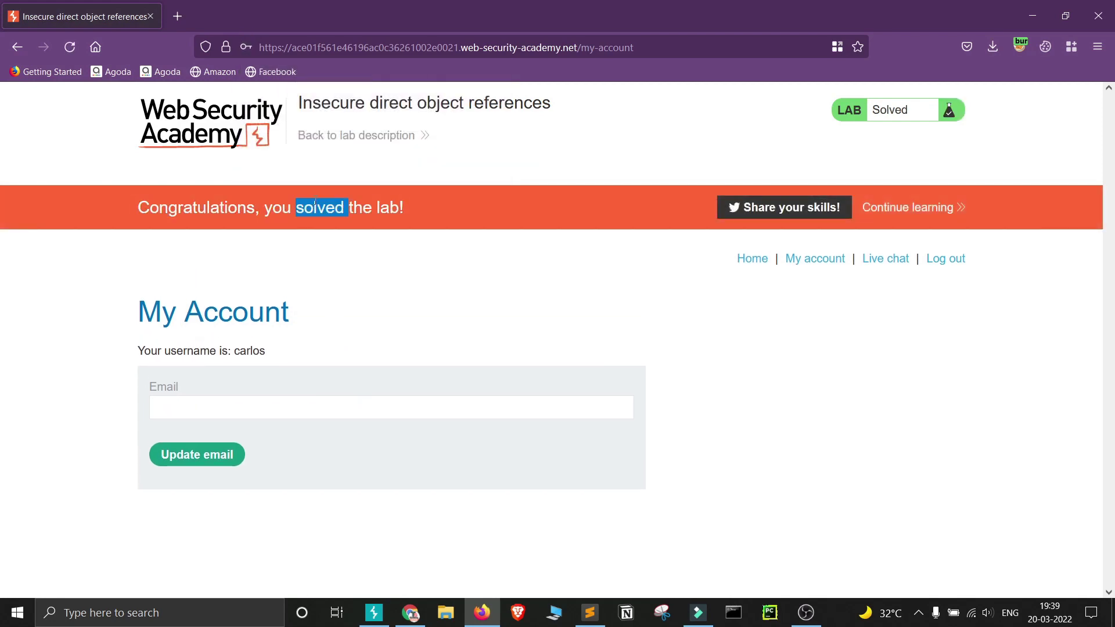
pyautogui.click(316, 207)
pyautogui.click(338, 228)
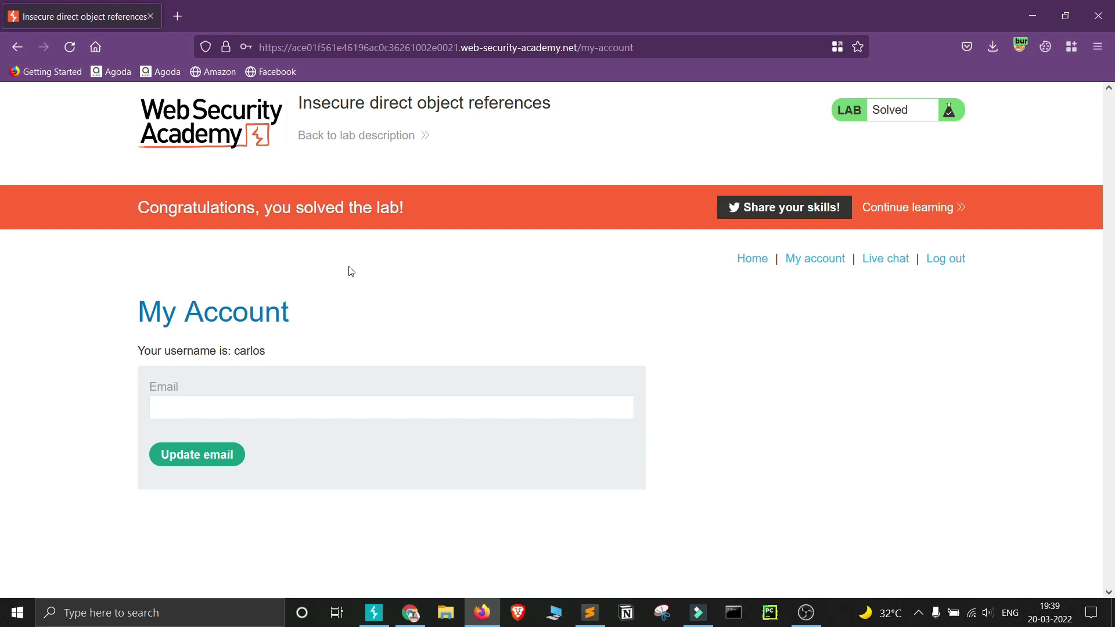
pyautogui.moveTo(479, 219); pyautogui.dragTo(96, 191)
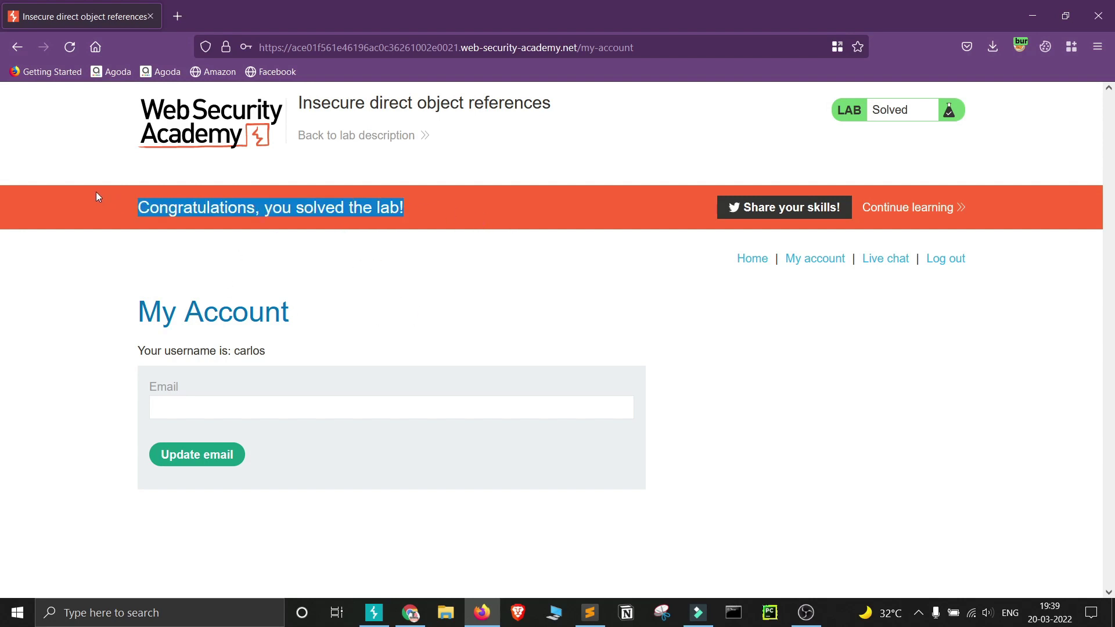
pyautogui.doubleClick(217, 210)
pyautogui.click(345, 233)
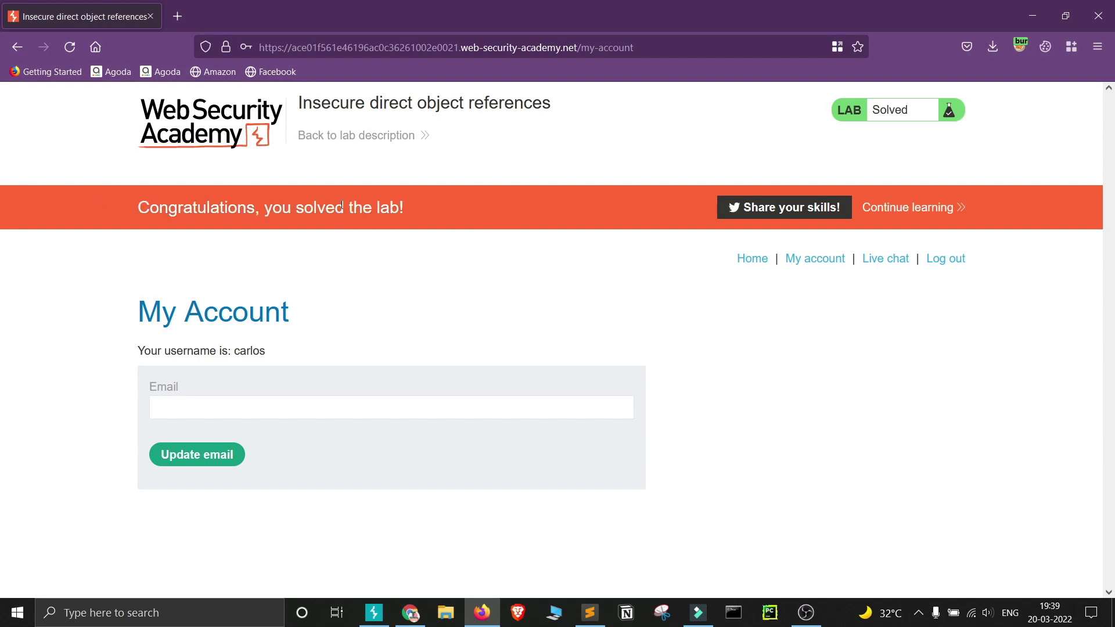
pyautogui.doubleClick(341, 207)
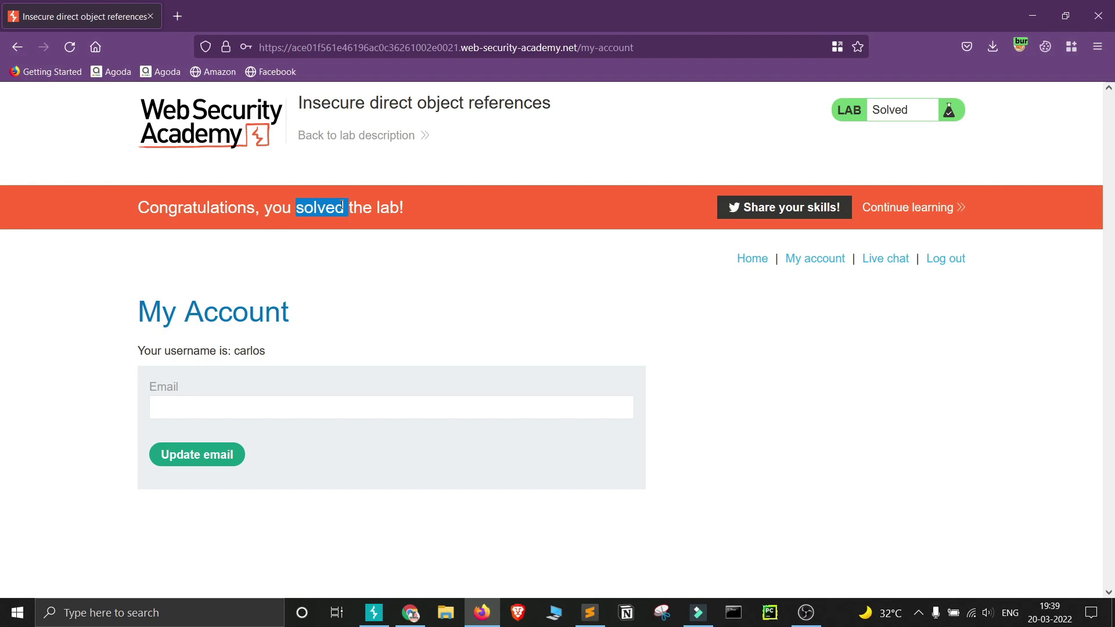